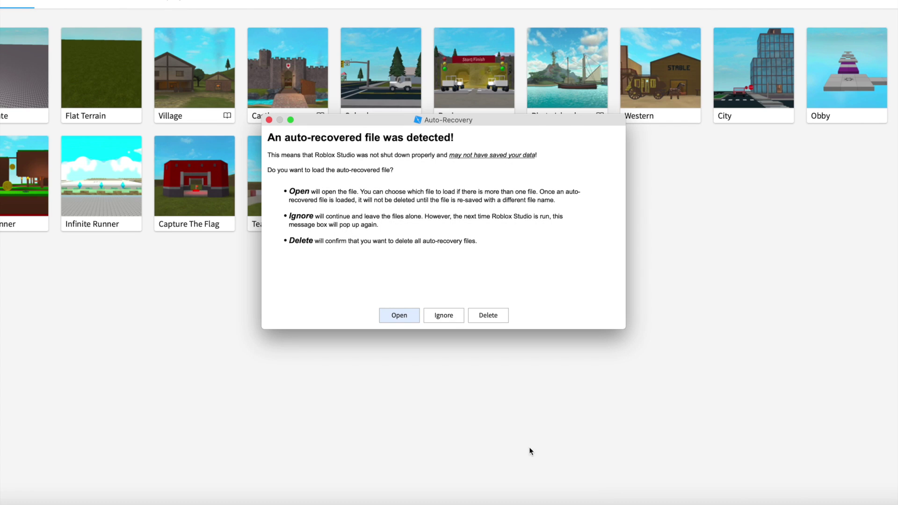
Continue without loading the auto-recovered file
left_click(461, 315)
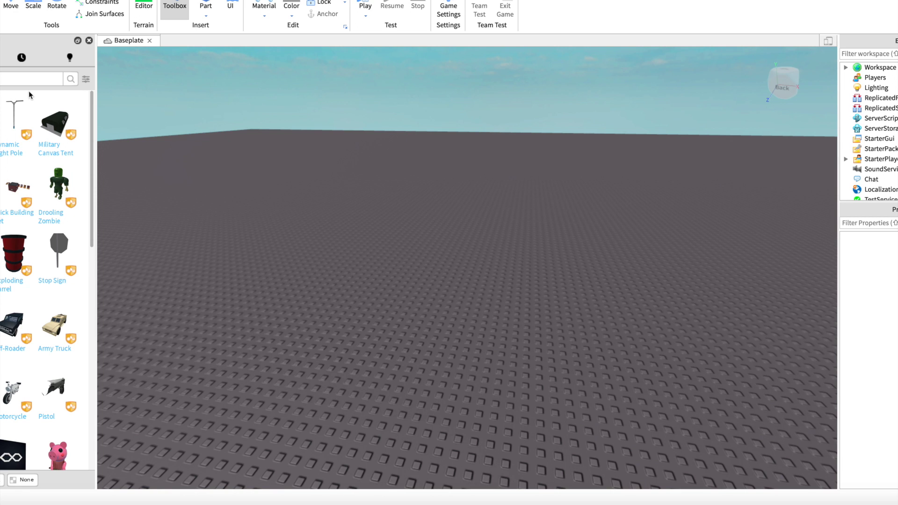
right_click_drag(552, 268, 553, 271)
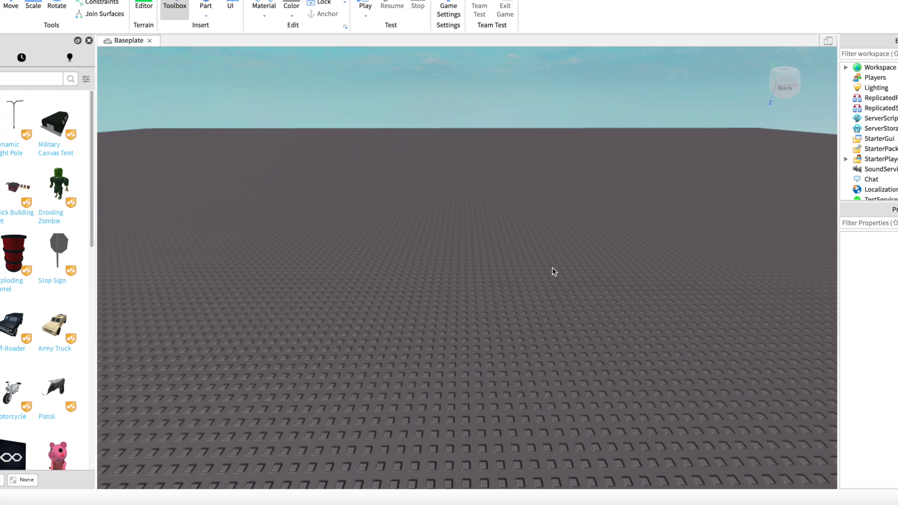
right_click_drag(552, 267, 531, 265)
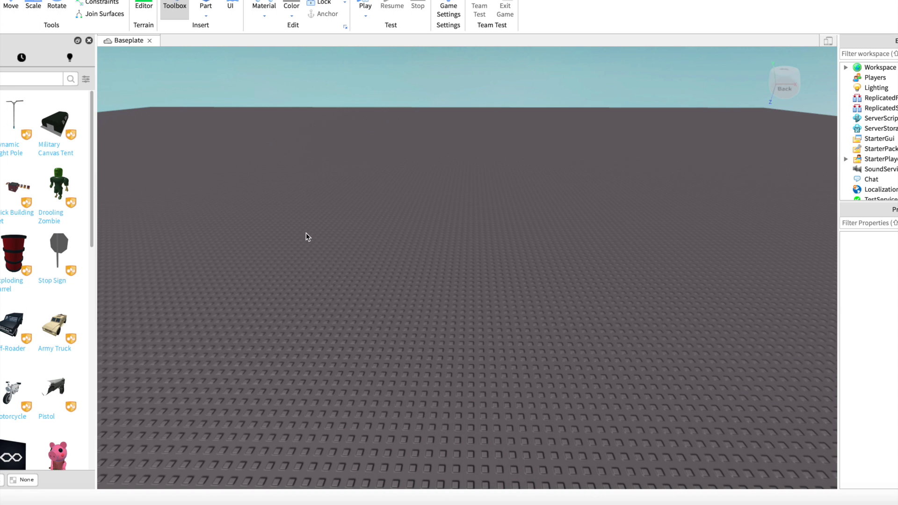
Insert the Military Canvas Tent model from the toolbox and set it down on the baseplate
mouse_move(73, 122)
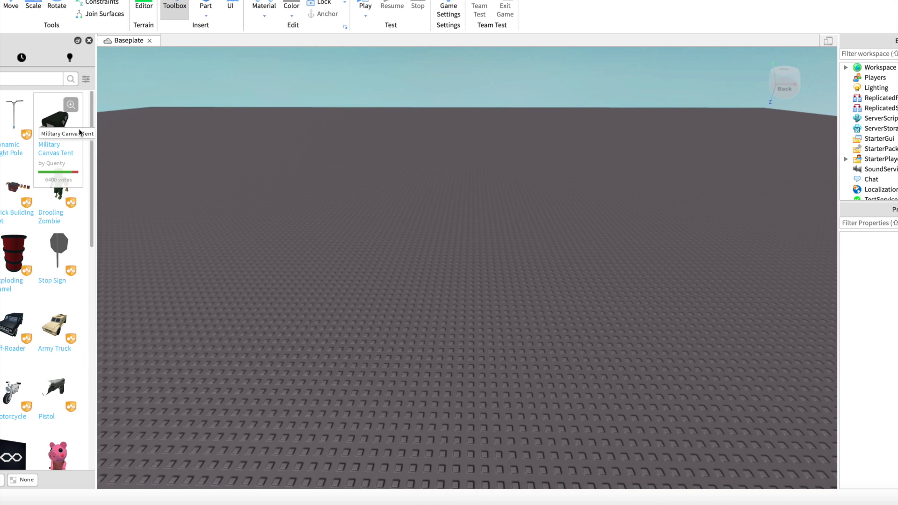
left_click(67, 129)
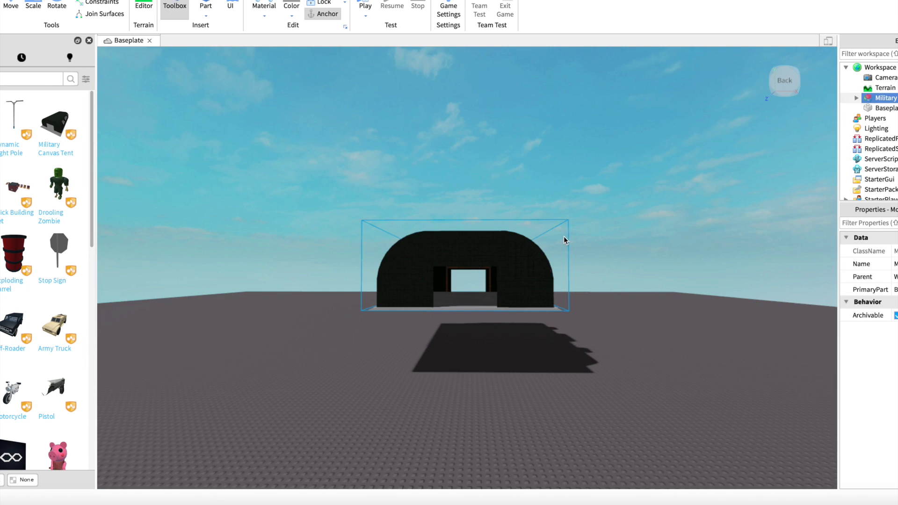
right_click_drag(563, 236, 575, 228)
left_click_drag(575, 228, 424, 296)
right_click_drag(424, 296, 507, 241)
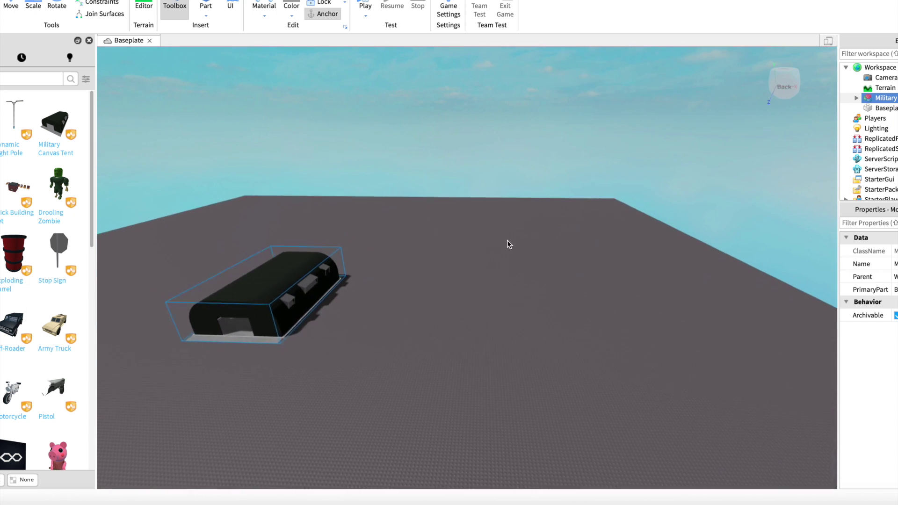
key("s")
key("a")
mouse_move(386, 292)
left_mouse_down()
mouse_move(378, 283)
mouse_move(393, 300)
left_mouse_up()
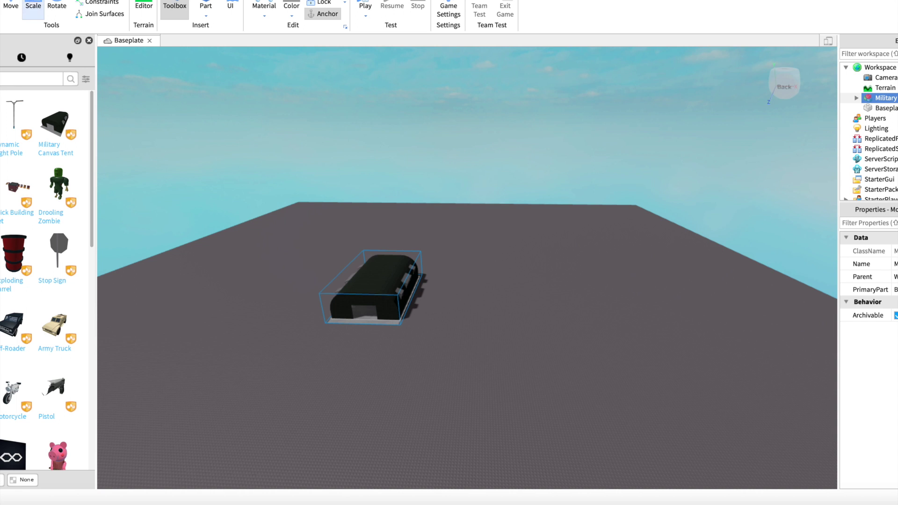
Duplicate the canvas tent and place the copy beside the original with a gap between them
key("ctrl+2")
key("ctrl+d")
left_click_drag(462, 284, 554, 281)
left_click(574, 260)
key("w")
key("a")
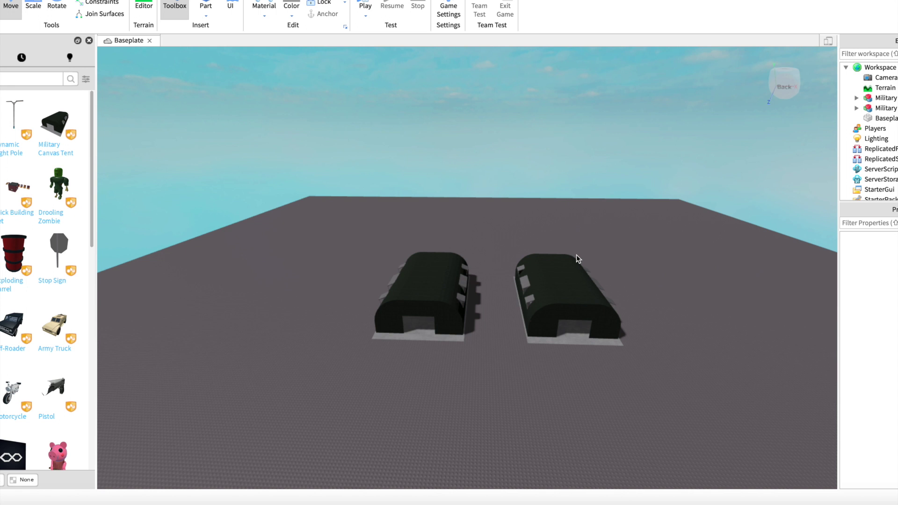
scroll(563, 224, "up", 2)
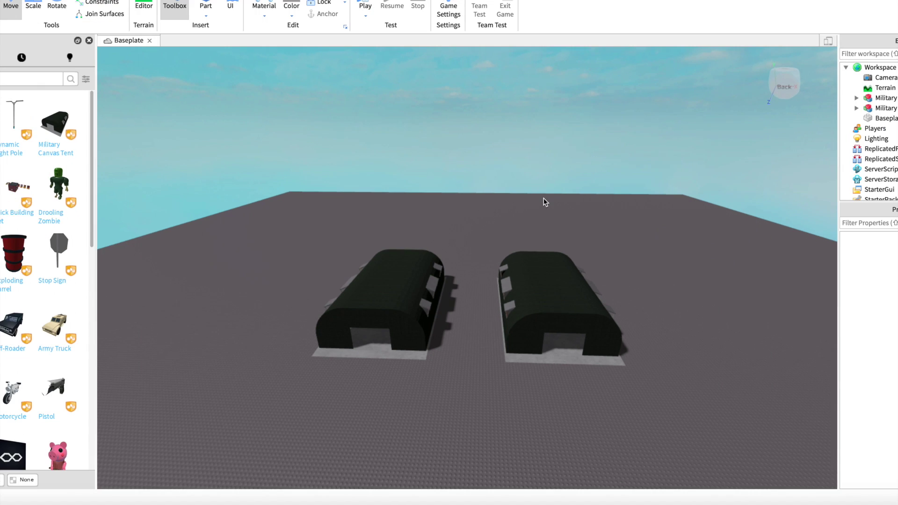
mouse_move(543, 198)
right_mouse_down()
mouse_move(511, 196)
mouse_move(533, 200)
mouse_move(546, 190)
right_mouse_up()
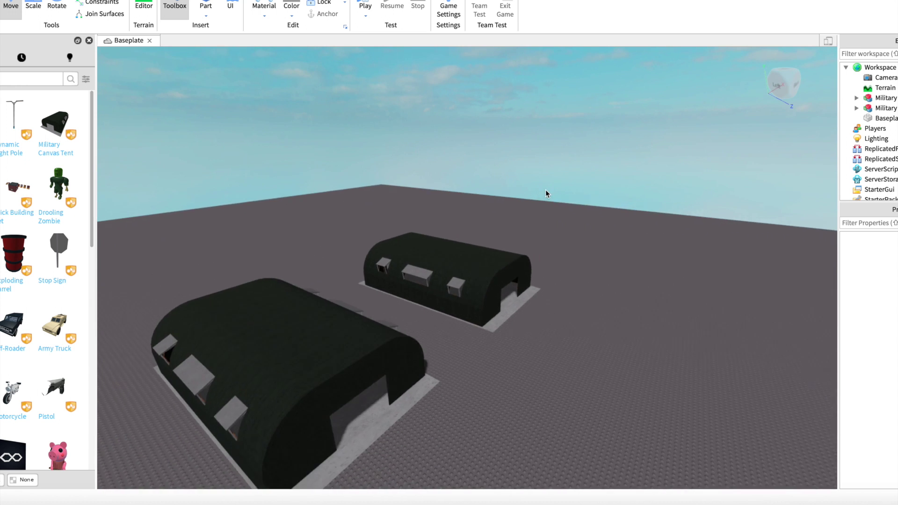
Insert the Exploding Barrel model and scale it up until it is much taller than the tents
key("s")
key("d")
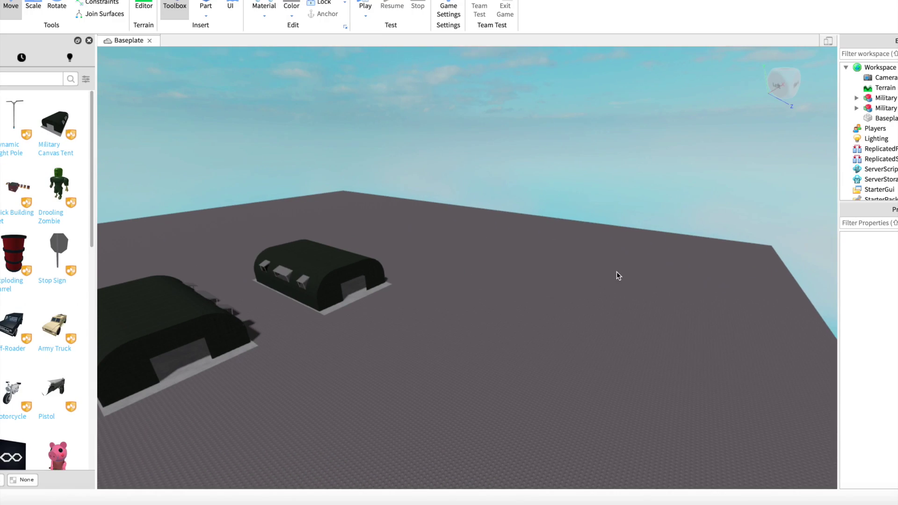
right_click_drag(617, 271, 569, 341)
key("w")
key("d")
key("a")
scroll(569, 340, "down", 3)
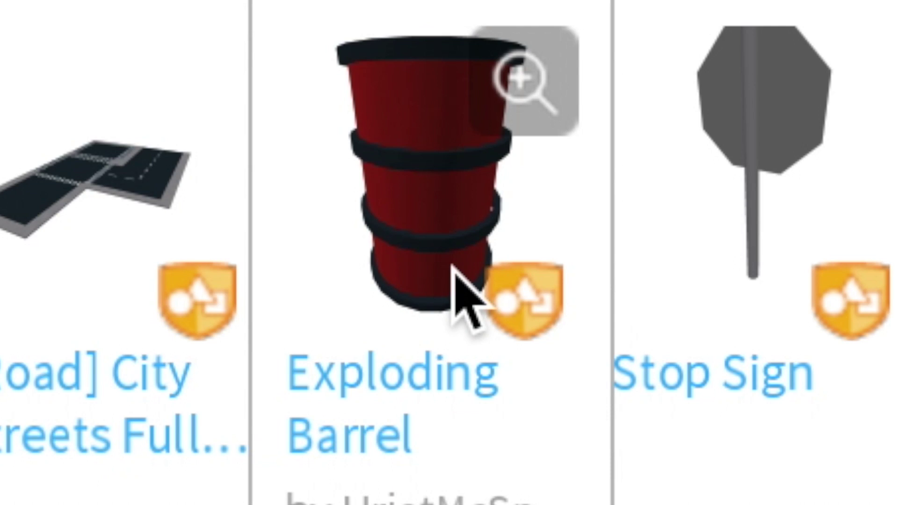
left_click(454, 271)
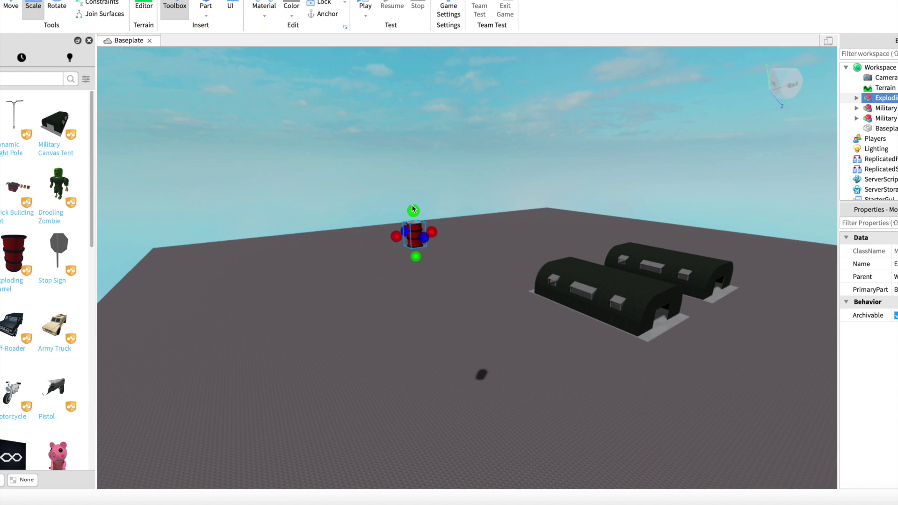
left_click_drag(413, 209, 335, 35)
Move the enlarged barrel onto the rear of the first tent's roof and centre it across the tent
left_click(638, 313)
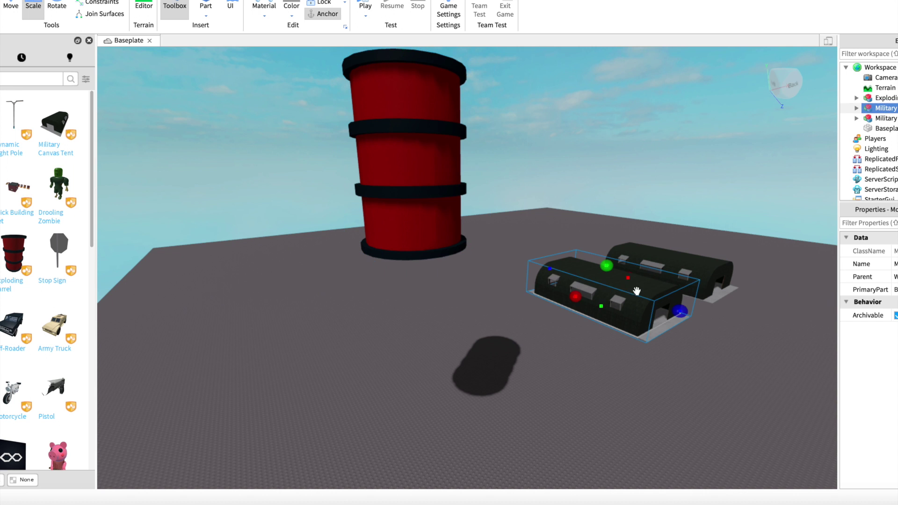
left_click(699, 257)
left_click(394, 160)
scroll(506, 196, "down", 3)
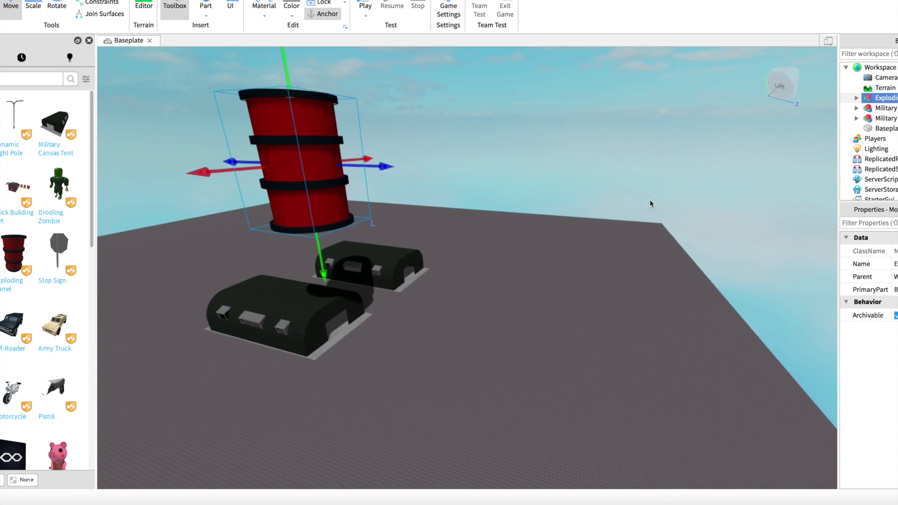
scroll(649, 203, "down", 2)
left_click_drag(437, 166, 321, 197)
left_click_drag(290, 252, 310, 348)
right_click_drag(447, 297, 461, 291)
scroll(456, 289, "up", 3)
scroll(459, 291, "down", 3)
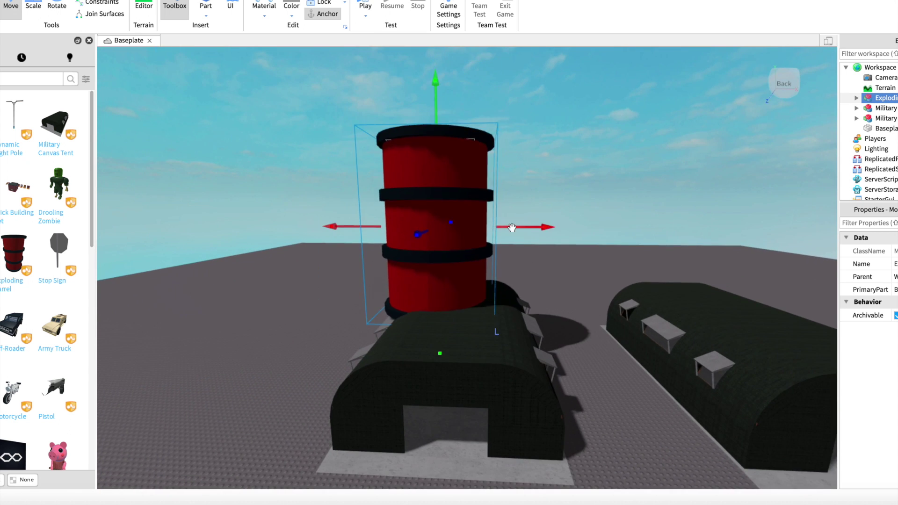
left_click_drag(511, 228, 535, 226)
Duplicate the barrel and stack the copy directly on top of the first one
key("a")
key("w")
right_click_drag(517, 238, 517, 241)
left_click_drag(501, 248, 501, 269)
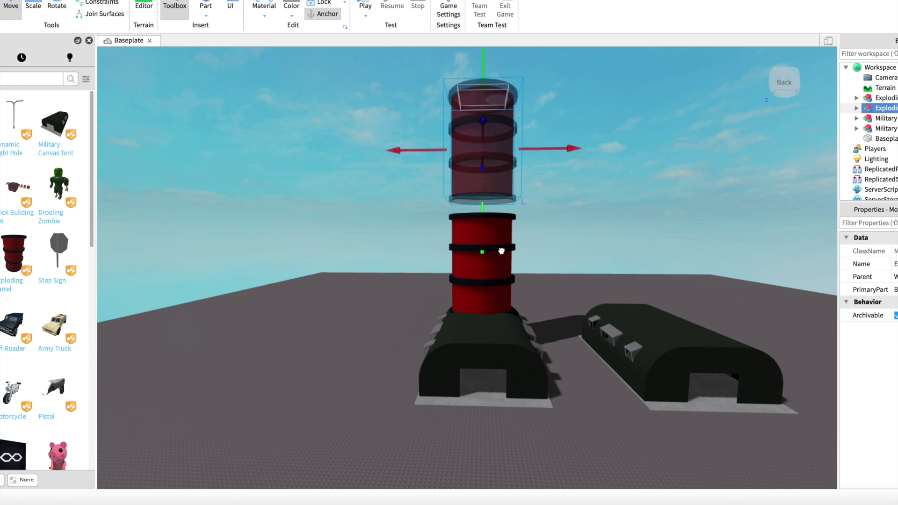
scroll(575, 255, "up", 5)
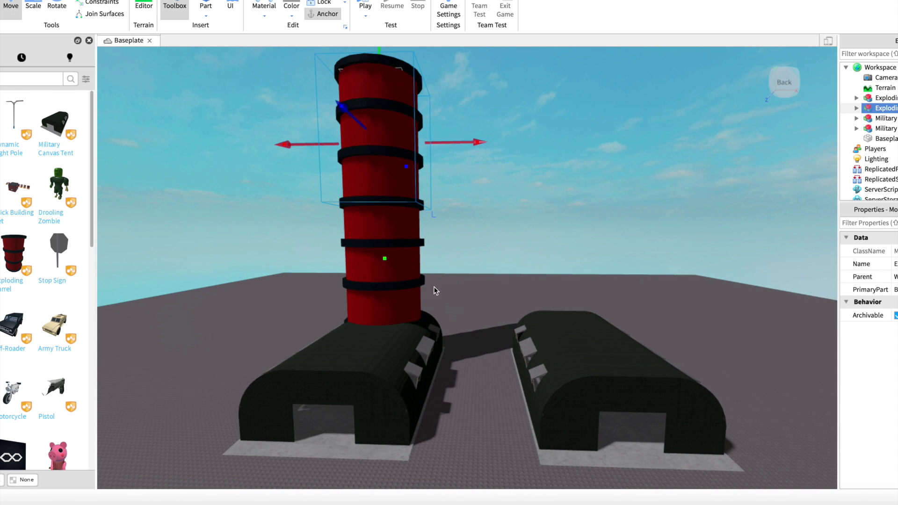
Duplicate the upper barrel and stack the copy on top as the third section of the leg
right_click_drag(434, 287, 465, 290)
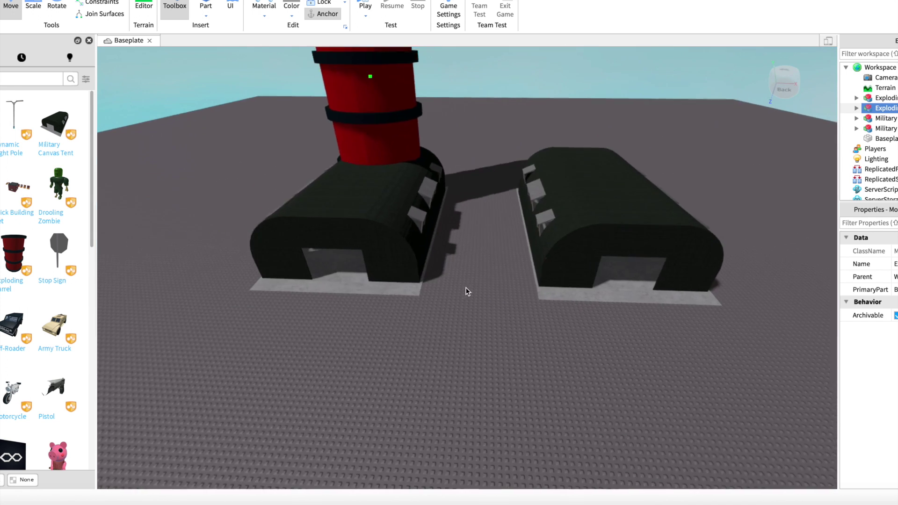
scroll(464, 290, "down", 6)
key("super+d")
left_click_drag(457, 150, 470, 105)
scroll(481, 111, "up", 6)
right_click_drag(488, 233, 490, 229)
scroll(490, 230, "down", 5)
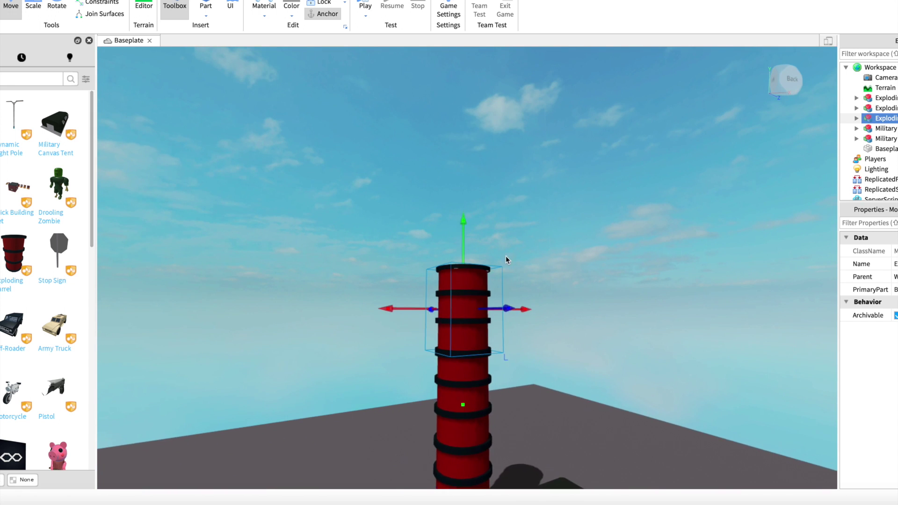
Select all three stacked barrels, duplicate them and move the copied stack onto the second tent
left_click(557, 266)
right_click_drag(557, 265, 546, 290)
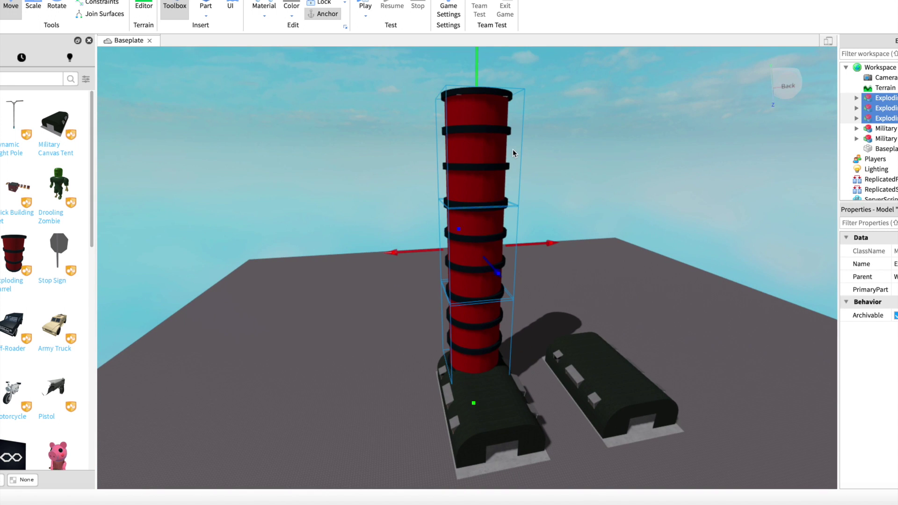
key("super+d")
left_click_drag(375, 243, 463, 240)
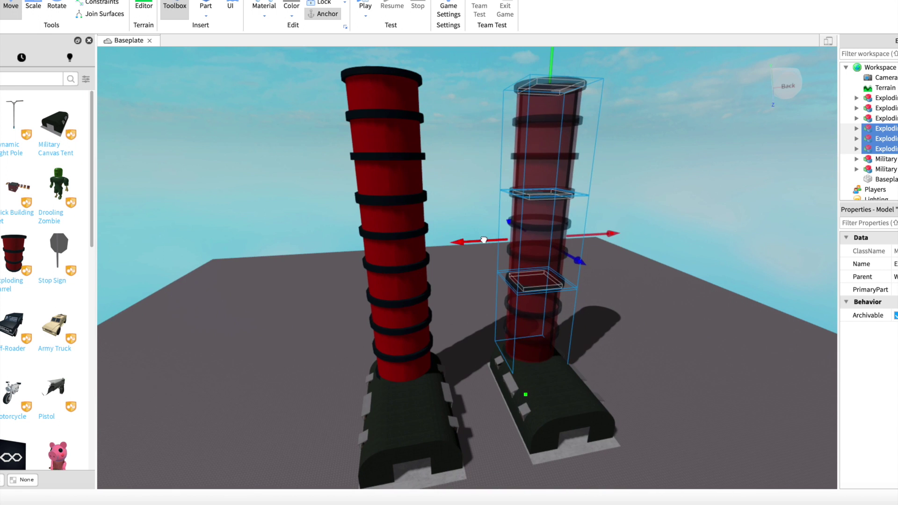
right_click_drag(533, 236, 557, 240)
left_click_drag(557, 239, 550, 242)
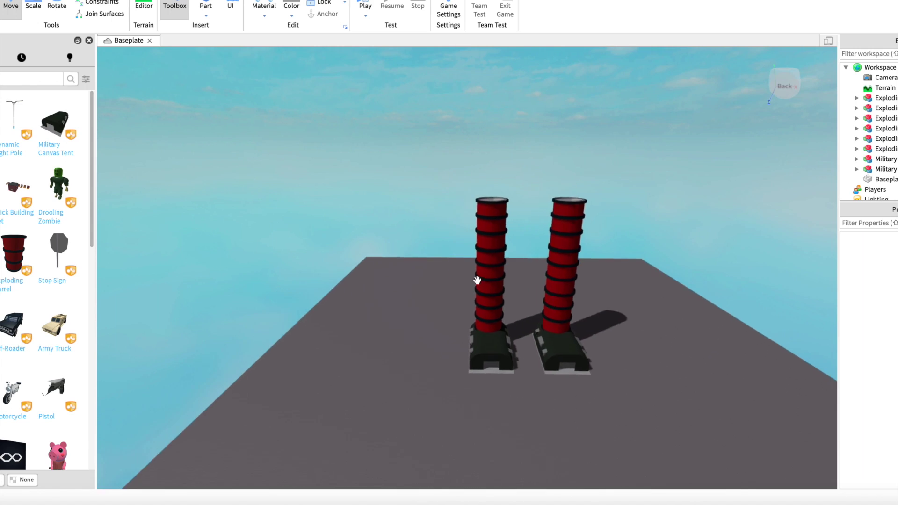
Examine the two barrel legs and tent feet from several sides and distances
scroll(478, 282, "up", 5)
right_click_drag(477, 280, 462, 282)
scroll(462, 287, "down", 10)
key("w")
key("a")
key("d")
key("s")
right_click_drag(461, 283, 462, 282)
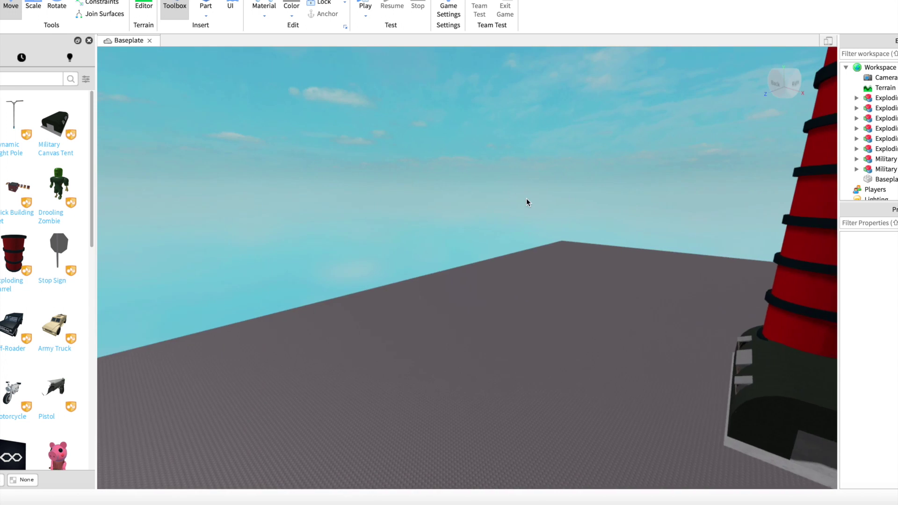
key("d")
right_click_drag(526, 198, 564, 218)
key("w")
key("s")
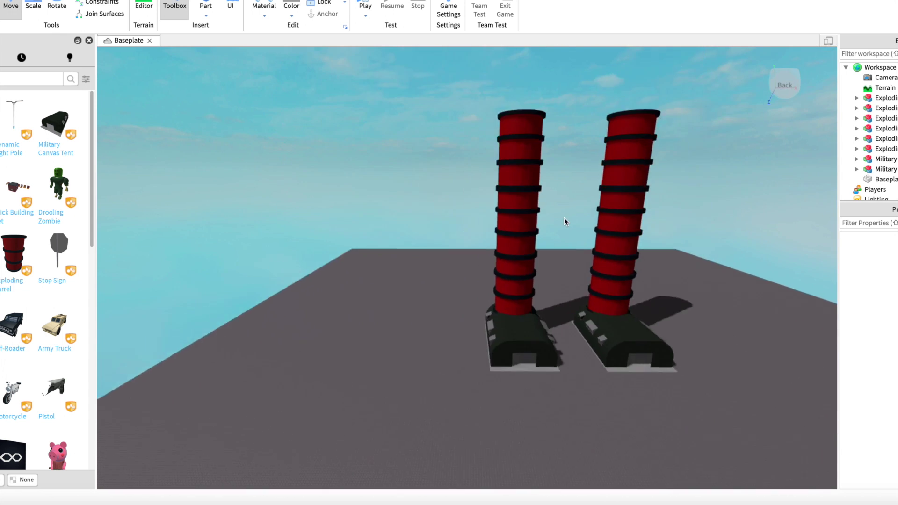
Search the toolbox models for "fat stomach" and look through the results for a suitable body
left_click(13, 78)
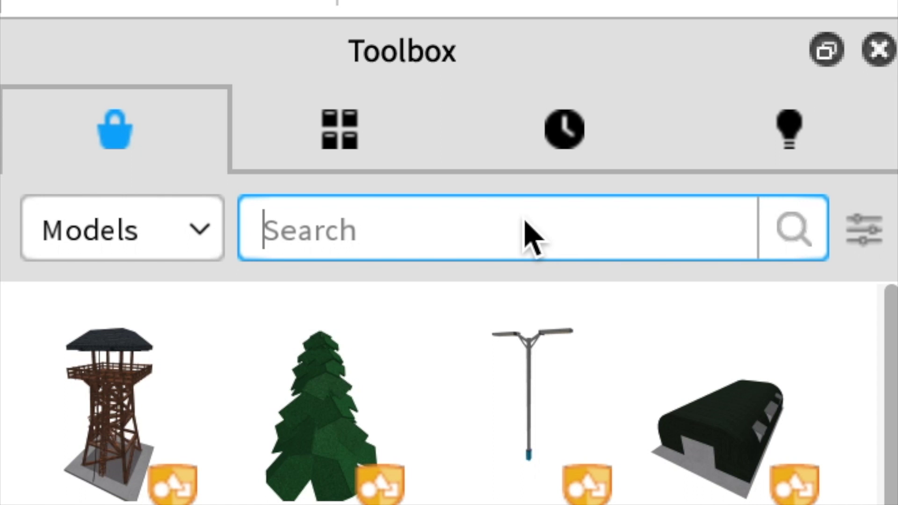
type("fat stomach")
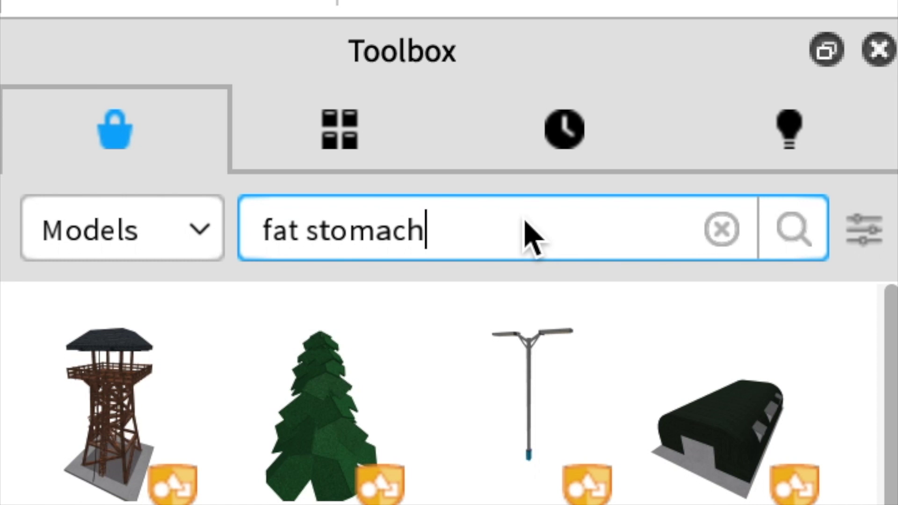
key("Return")
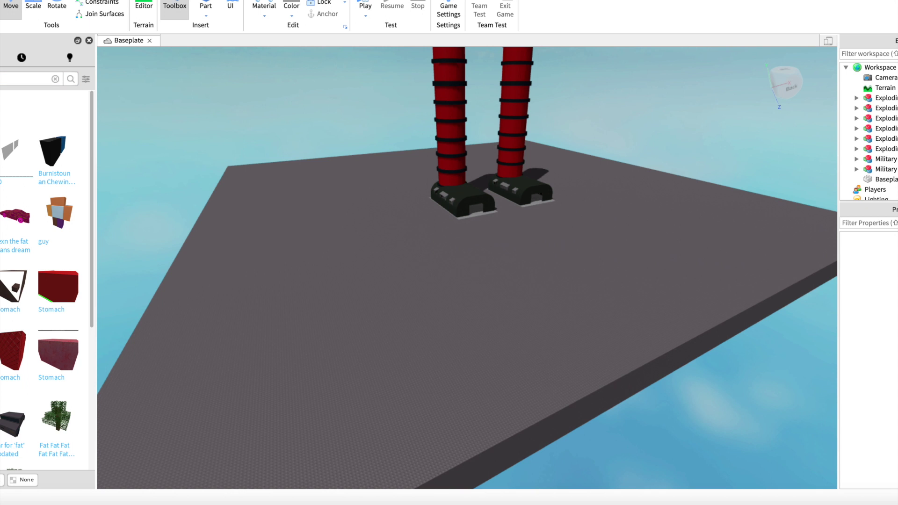
left_click_drag(92, 167, 85, 226)
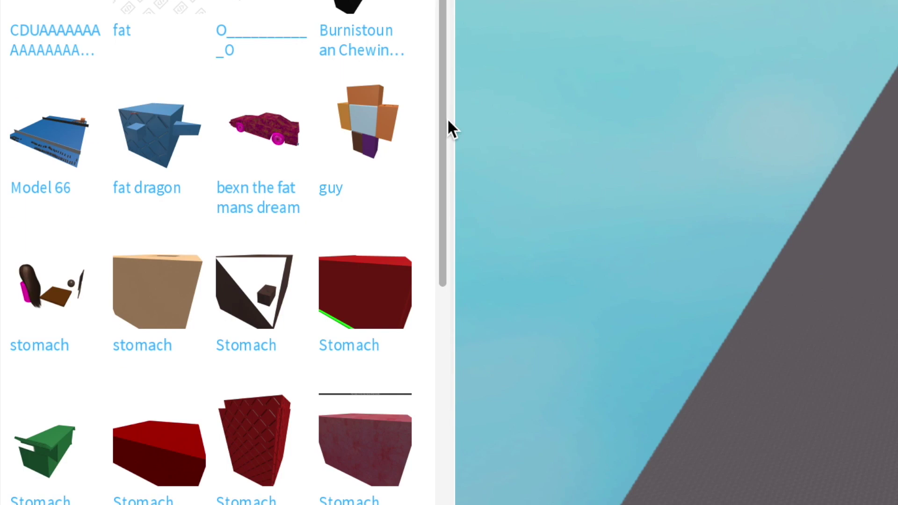
left_click_drag(93, 185, 94, 220)
left_click_drag(447, 200, 504, 400)
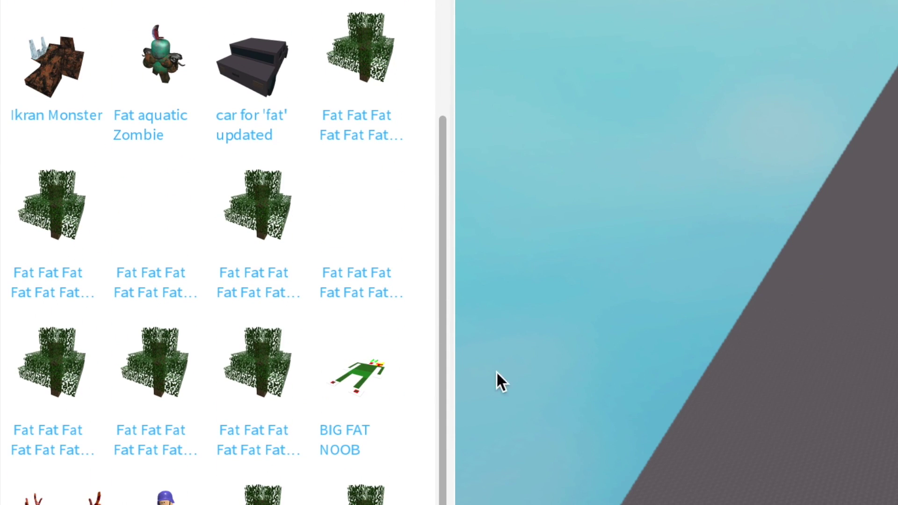
scroll(41, 212, "down", 2)
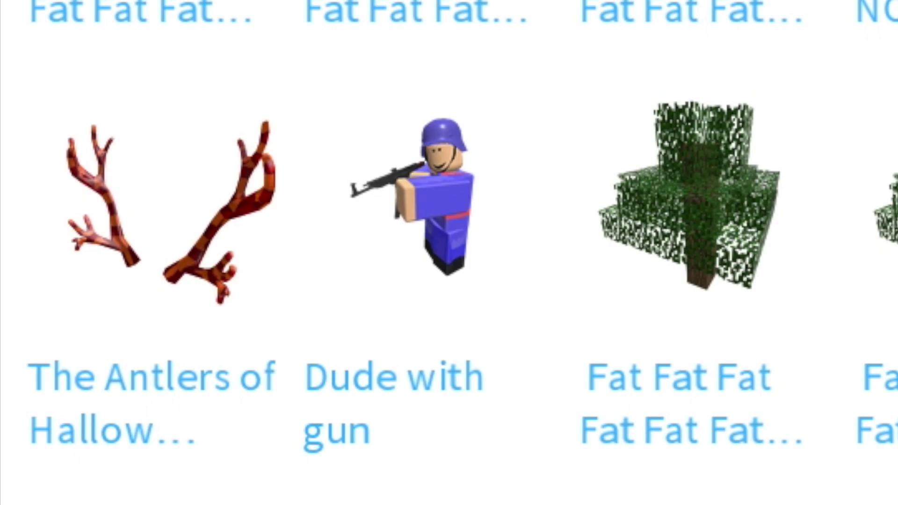
mouse_move(495, 310)
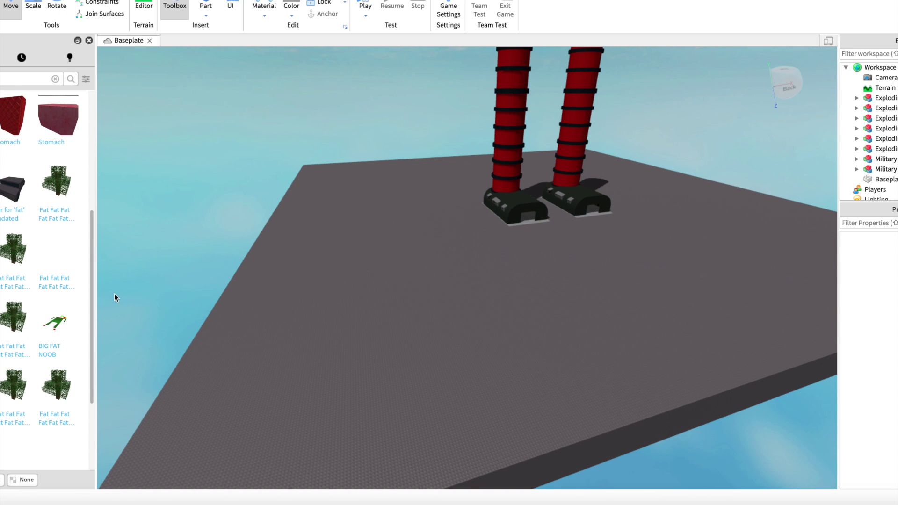
left_click_drag(93, 321, 87, 65)
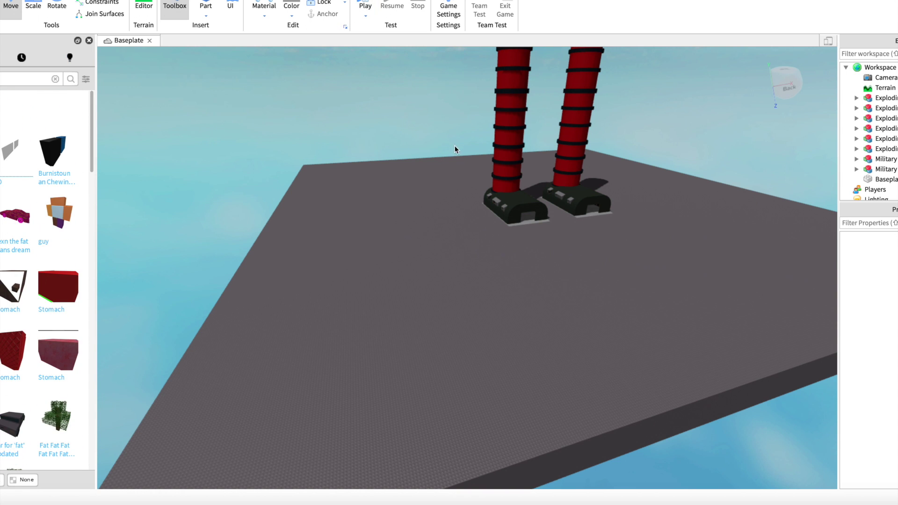
Insert a sphere part on the baseplate in front of the legs and activate the Scale tool for it
right_click_drag(455, 149, 491, 196)
left_click(210, 14)
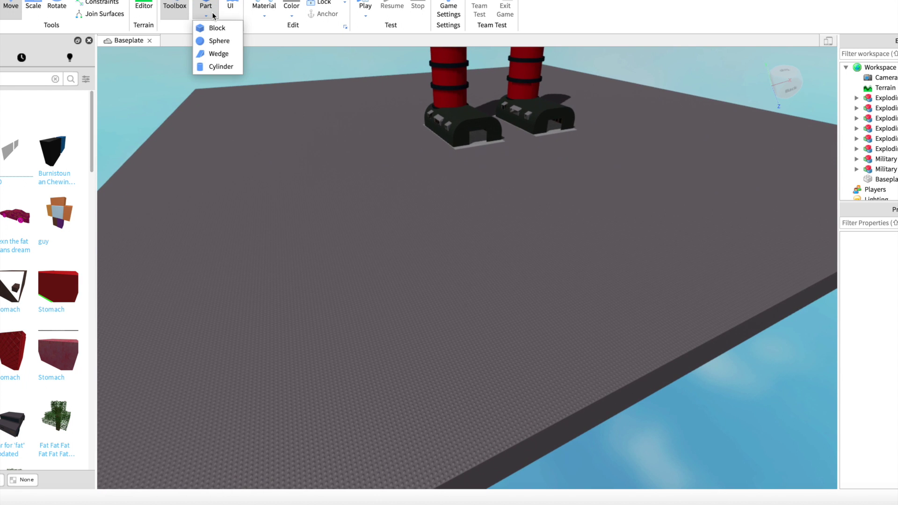
left_click(219, 41)
key("ctrl+3")
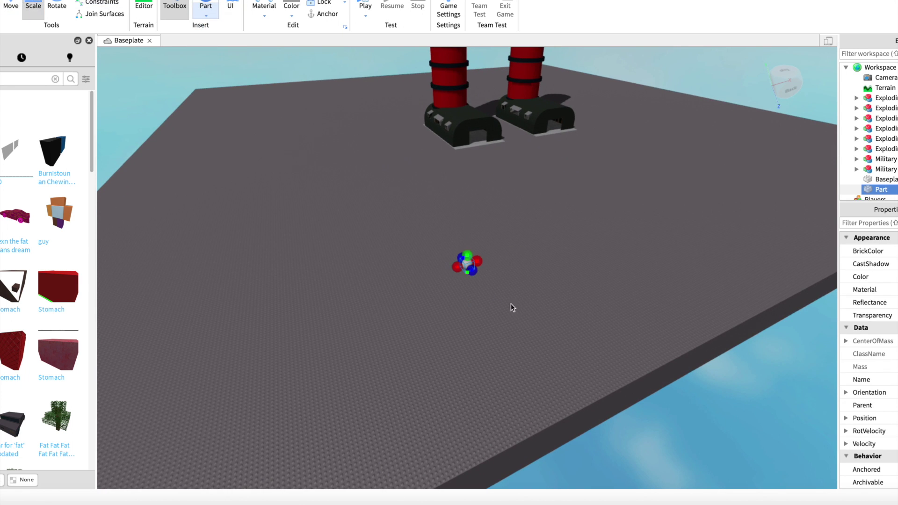
Scale the sphere up to a large ball and move it on top of the two barrel legs
left_click_drag(467, 253, 467, 105)
right_click_drag(468, 105, 491, 234)
scroll(491, 234, "down", 3)
left_click_drag(489, 236, 489, 132)
right_click_drag(493, 186, 542, 196)
scroll(493, 187, "down", 3)
key("ctrl+2")
left_click_drag(448, 231, 468, 222)
left_click_drag(582, 202, 438, 162)
left_click(519, 199)
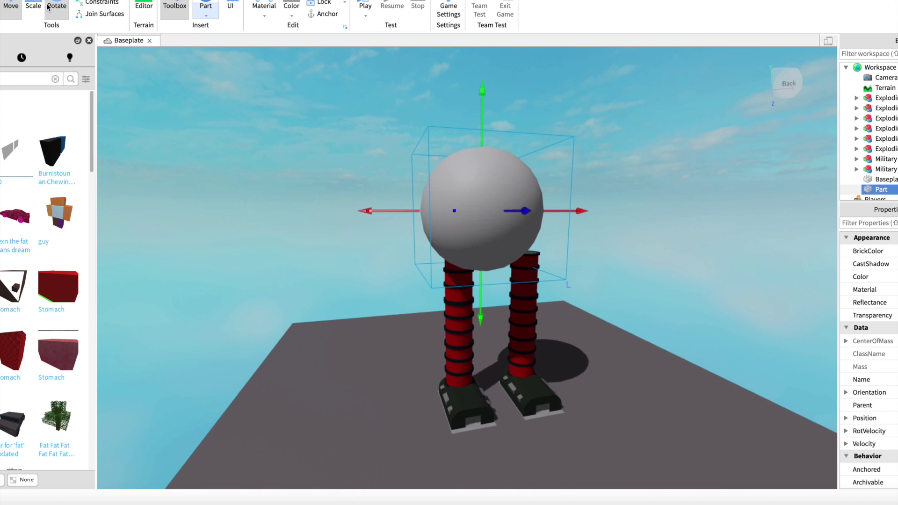
Scale the sphere up further so it extends past both barrel legs as a big belly
left_click(35, 7)
right_click_drag(433, 164, 412, 150)
left_click_drag(557, 233, 590, 226)
scroll(590, 226, "down", 1)
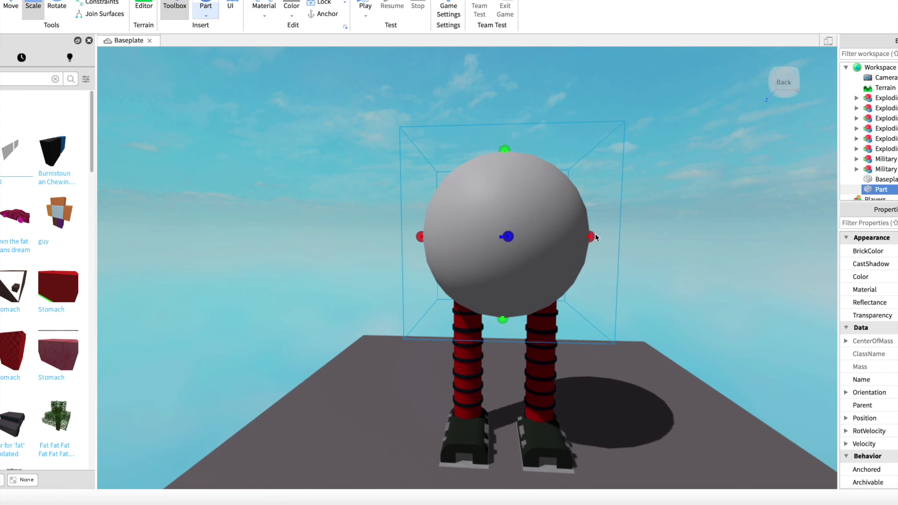
Try a golden yellow BrickColor on the belly sphere and settle on orange
left_click(798, 359)
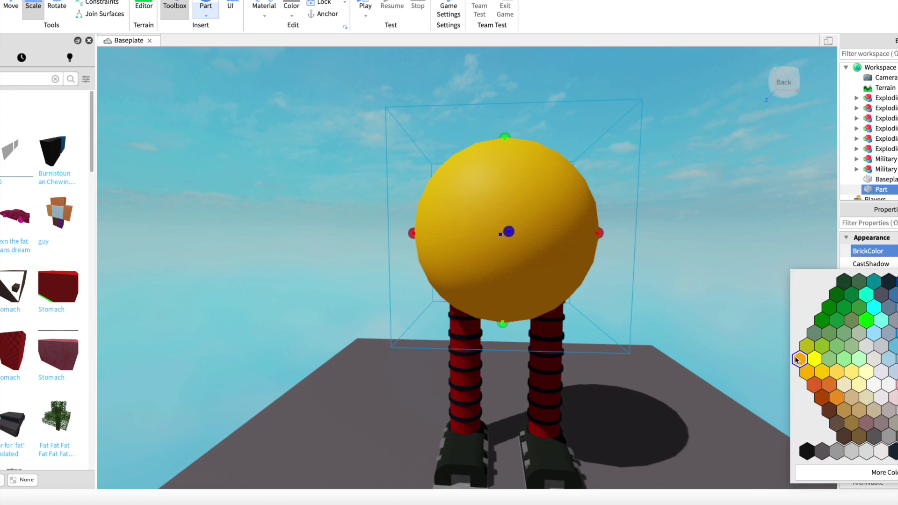
scroll(582, 268, "up", 5)
scroll(584, 271, "down", 5)
left_click(868, 251)
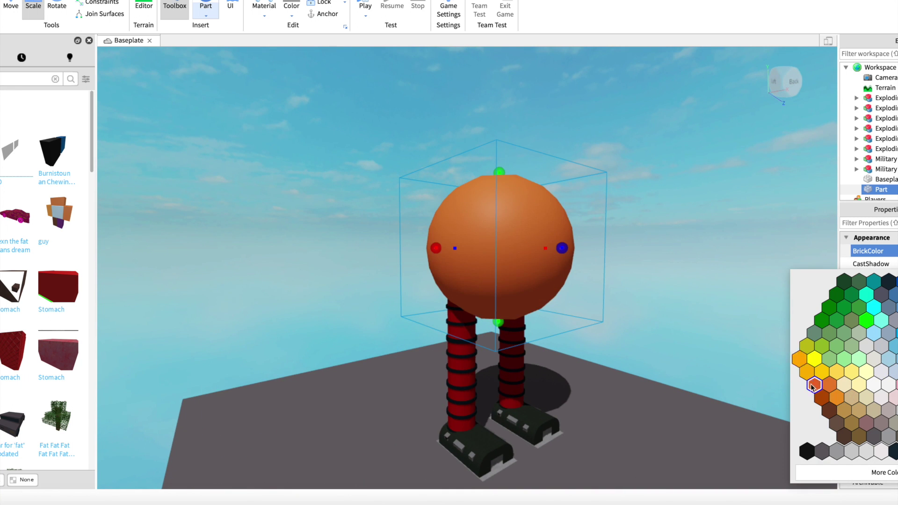
left_click(814, 386)
left_click(681, 282)
left_click(587, 263)
scroll(568, 261, "up", 5)
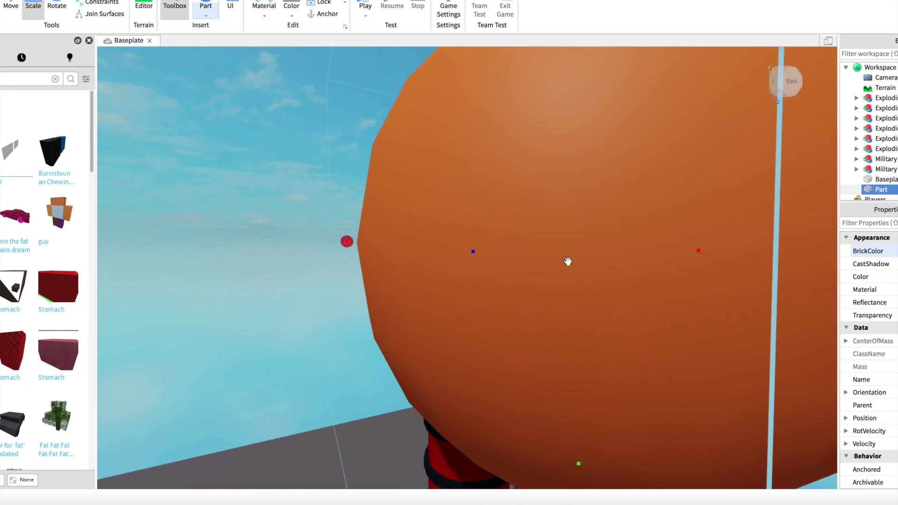
scroll(568, 261, "down", 5)
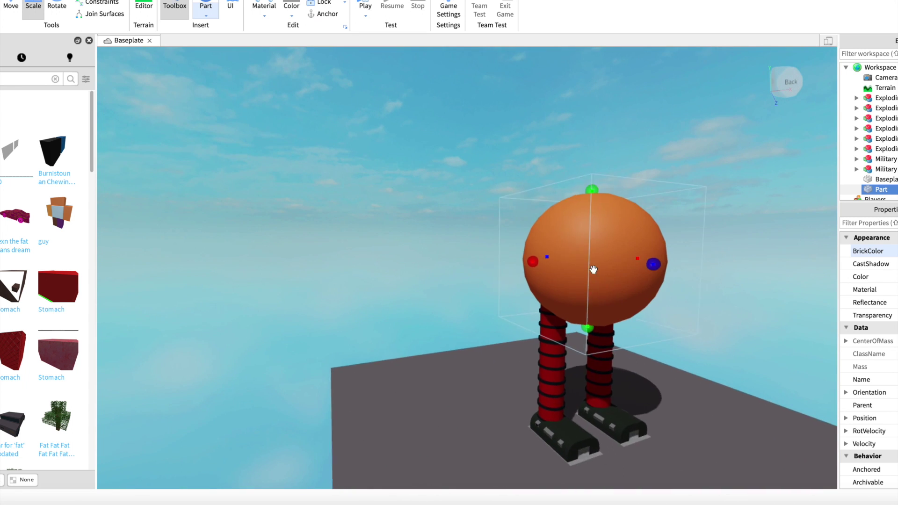
Duplicate the orange belly sphere, shrink the copy to a small ball and move it onto the upper front of the belly
scroll(593, 270, "down", 2)
key("ctrl+d")
left_click_drag(559, 319, 550, 232)
right_click_drag(551, 232, 557, 234)
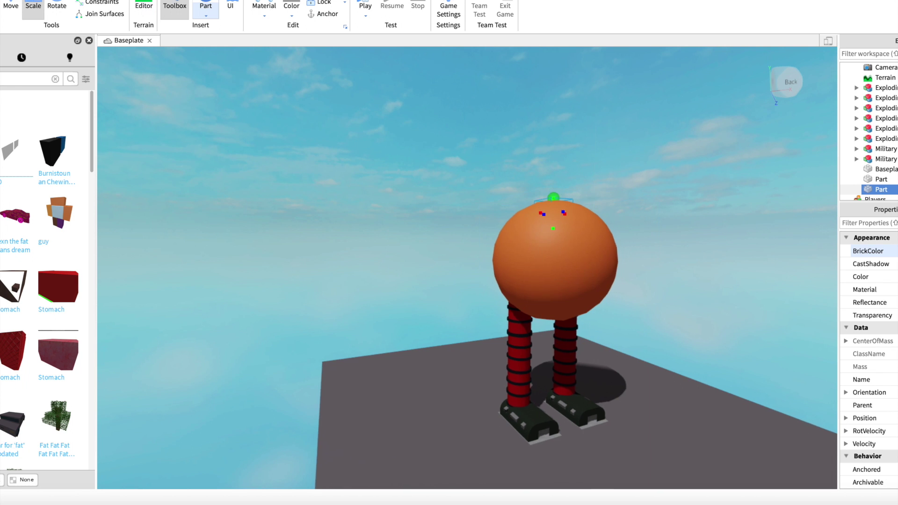
key("ctrl+2")
left_click_drag(572, 207, 551, 206)
right_click_drag(552, 207, 529, 191)
scroll(529, 191, "up", 2)
key("d")
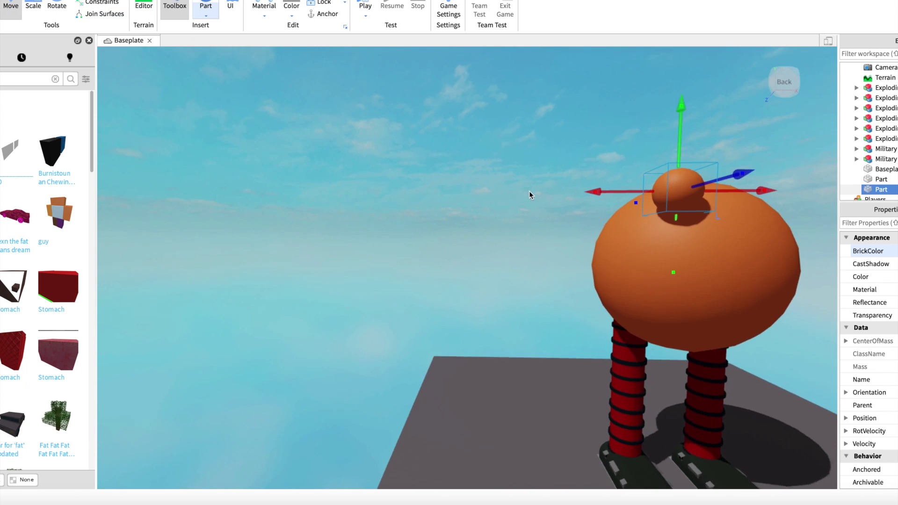
Scale the small sphere up and adjust its position so it bulges from one side of the upper belly
left_click(37, 8)
right_click_drag(645, 292, 646, 281)
scroll(646, 281, "down", 1)
key("d")
left_click_drag(574, 209, 566, 210)
mouse_move(564, 217)
right_mouse_down()
mouse_move(584, 206)
mouse_move(562, 217)
right_mouse_up()
scroll(563, 217, "up", 5)
key("a")
scroll(562, 218, "down", 4)
left_click_drag(374, 240, 376, 240)
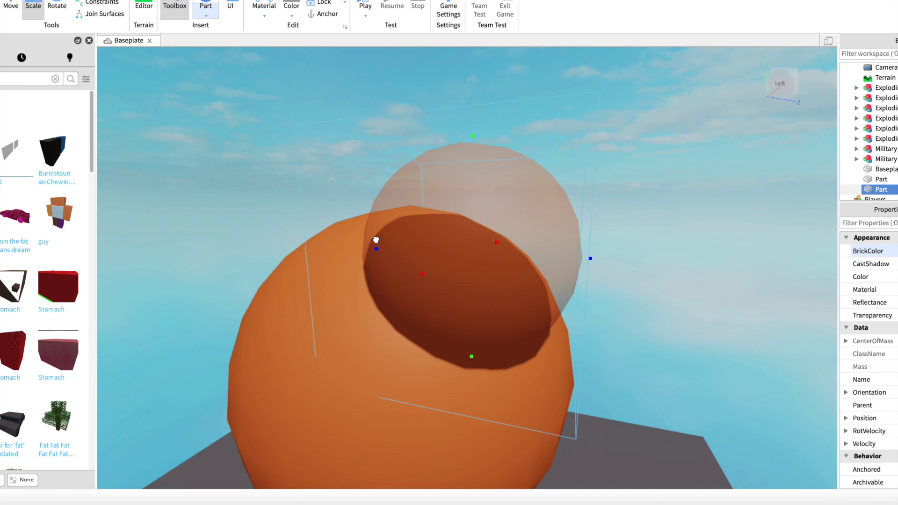
Duplicate the small chest sphere and move the copy beside it on the other side of the chest
key("d")
right_click_drag(590, 285, 572, 294)
scroll(571, 294, "down", 4)
scroll(575, 294, "down", 4)
key("super+2")
key("super+d")
left_click_drag(503, 224, 571, 223)
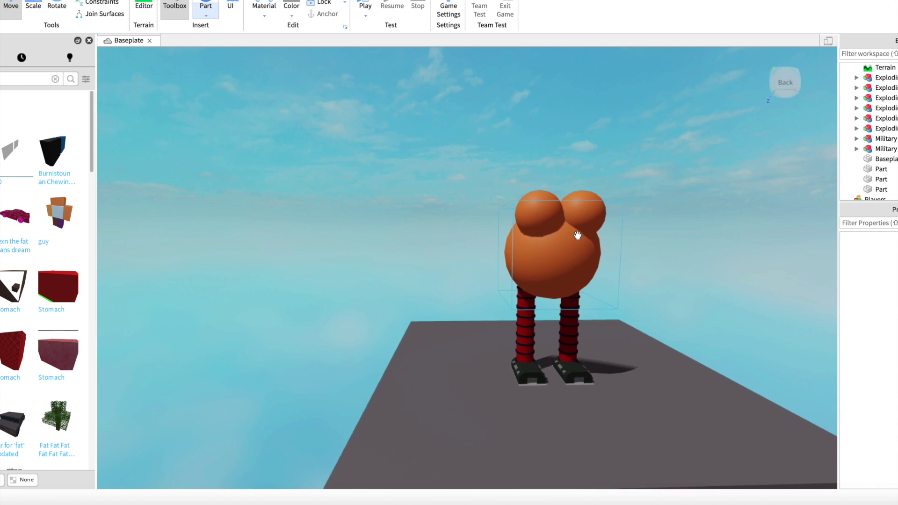
Duplicate the large belly sphere and place the smaller copy above it, behind the chest spheres, as the upper torso
scroll(577, 235, "up", 5)
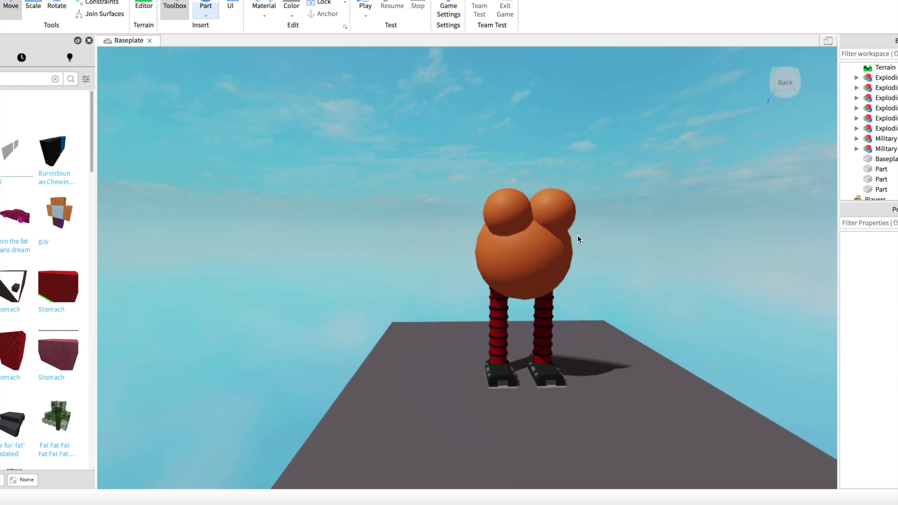
scroll(577, 235, "up", 5)
right_click_drag(577, 235, 596, 234)
scroll(596, 235, "down", 5)
key("d")
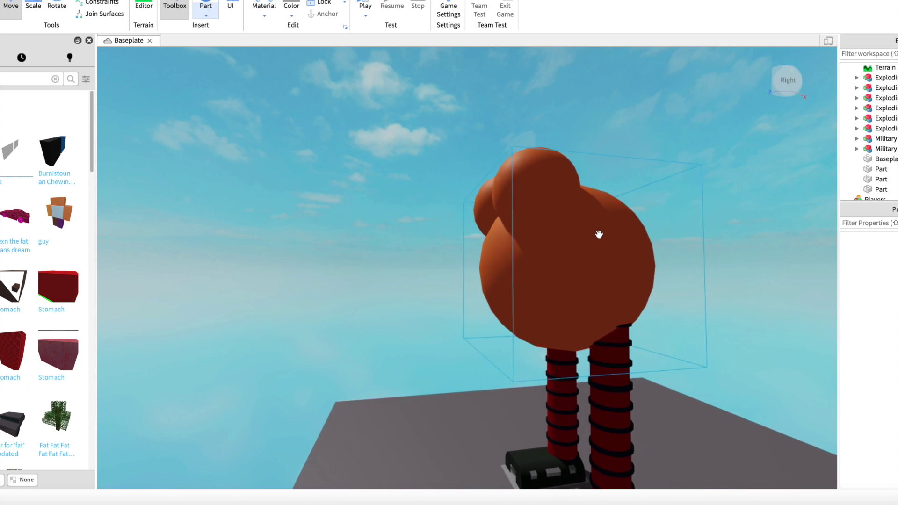
left_click(599, 234)
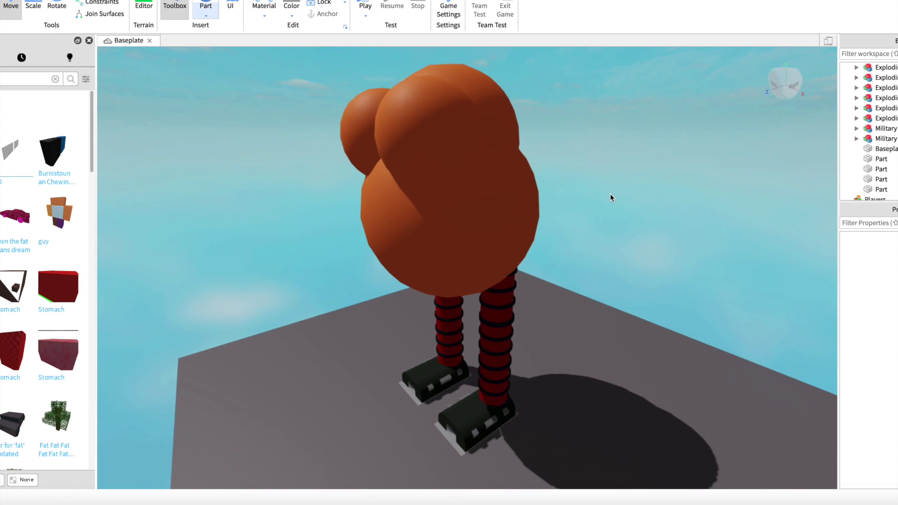
Examine the torso, chest spheres and legs from several sides and distances
scroll(530, 177, "up", 3)
right_click_drag(508, 192, 451, 221)
scroll(451, 222, "down", 5)
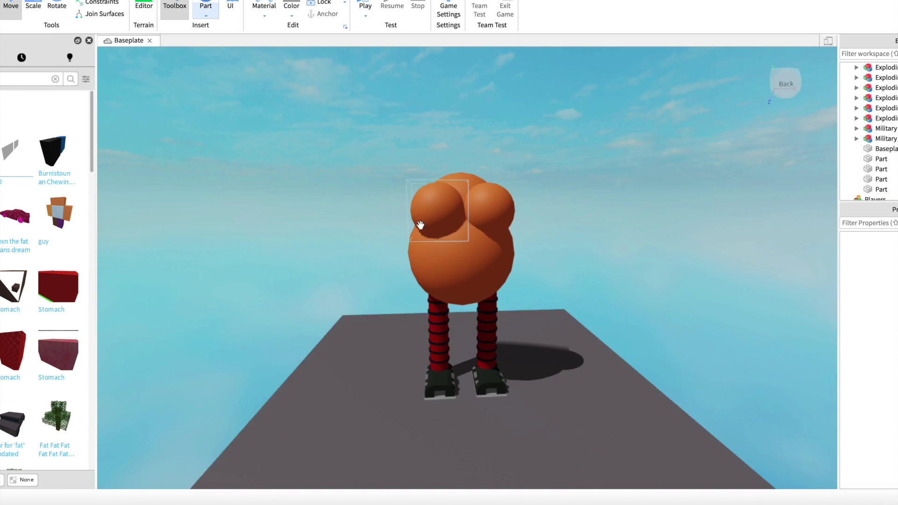
scroll(387, 220, "up", 5)
right_click_drag(387, 221, 434, 219)
scroll(435, 219, "down", 3)
key("d")
scroll(579, 235, "up", 4)
right_click_drag(573, 238, 573, 237)
key("d")
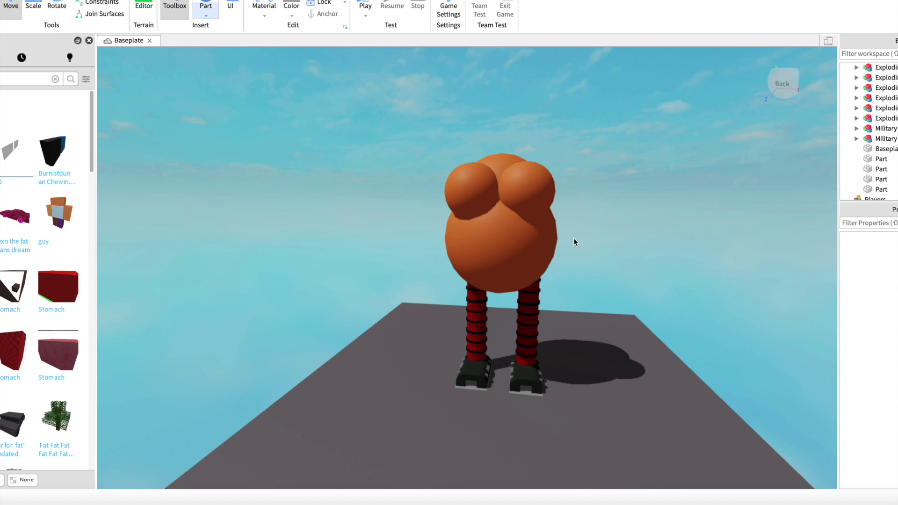
scroll(563, 255, "up", 3)
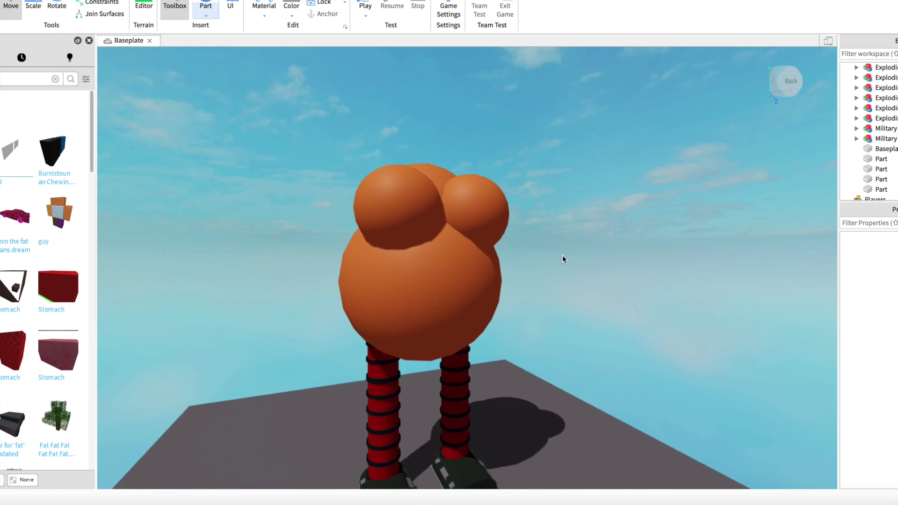
key("a")
scroll(562, 254, "down", 3)
key("d")
scroll(562, 255, "up", 1)
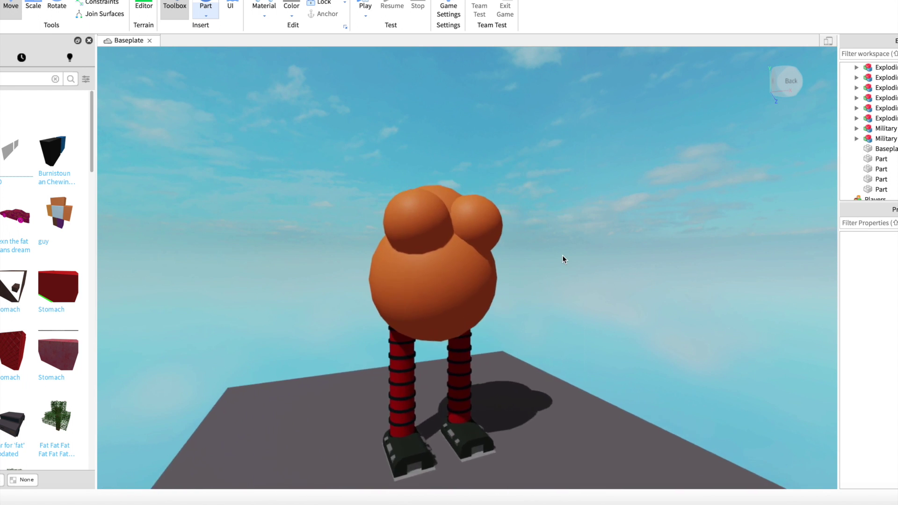
key("w")
key("a")
key("s")
key("d")
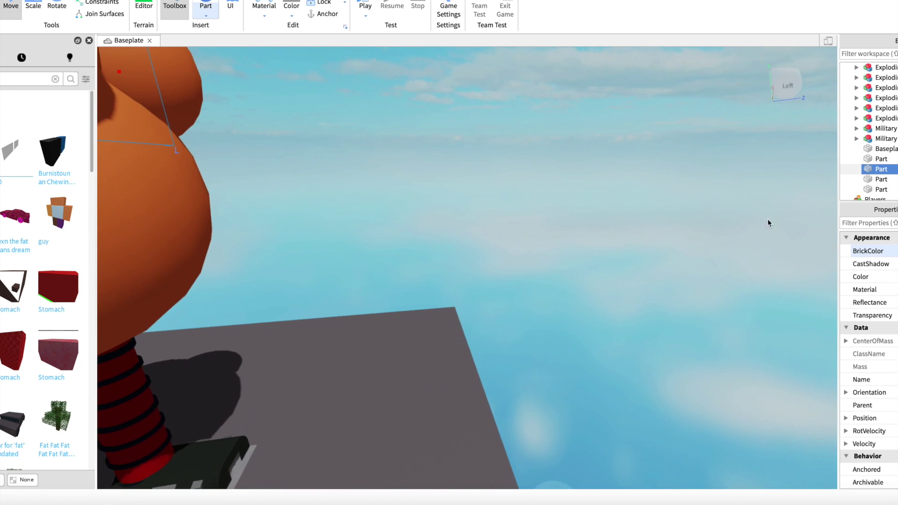
Duplicate one of the chest spheres and recolor the copy cream with BrickColor
key("a")
key("super+d")
left_click(893, 250)
left_click(851, 372)
right_click_drag(645, 243, 599, 217)
scroll(599, 216, "down", 3)
left_click(893, 251)
left_click(844, 384)
Raise the cream sphere above the character's torso to serve as the head
right_click_drag(496, 173, 459, 147)
left_click_drag(459, 146, 461, 86)
right_click_drag(487, 172, 487, 180)
scroll(488, 180, "down", 3)
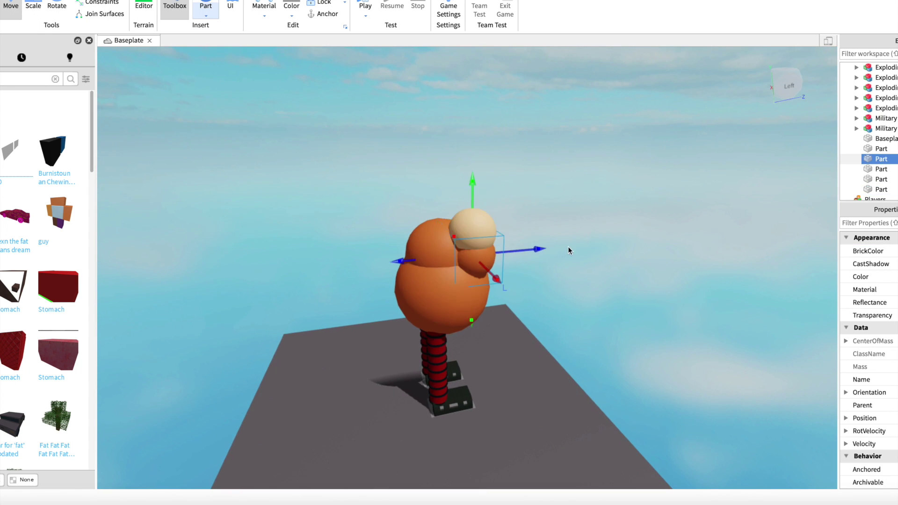
right_click_drag(565, 249, 574, 242)
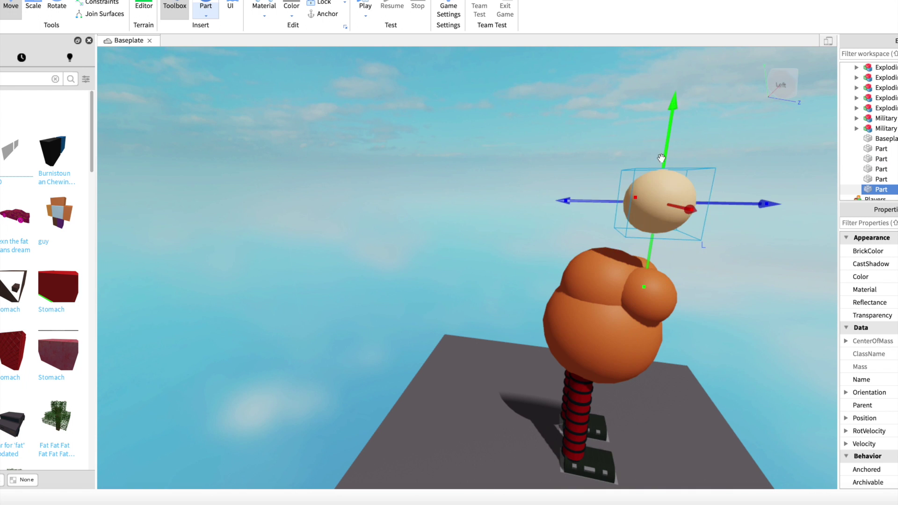
Scale the cream head sphere up and center it sideways above the torso
scroll(689, 233, "up", 4)
scroll(690, 237, "down", 4)
right_click_drag(689, 234, 691, 238)
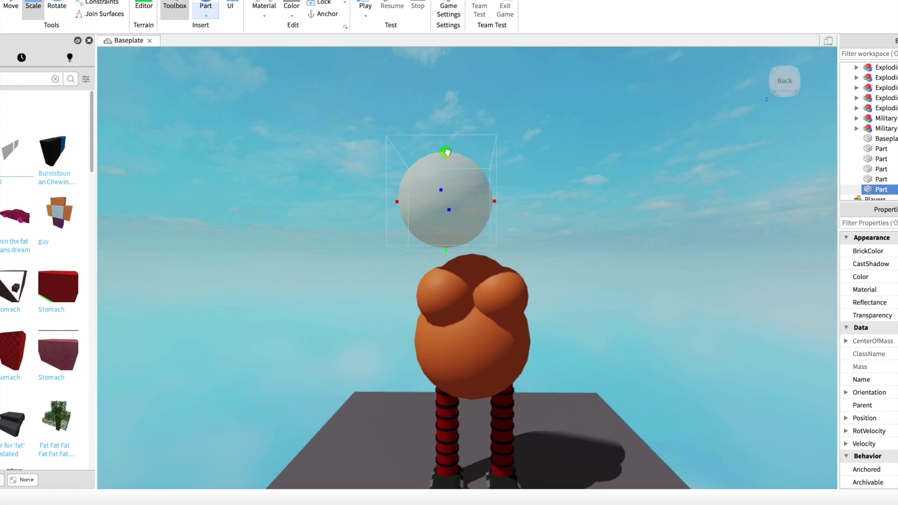
key("ctrl+2")
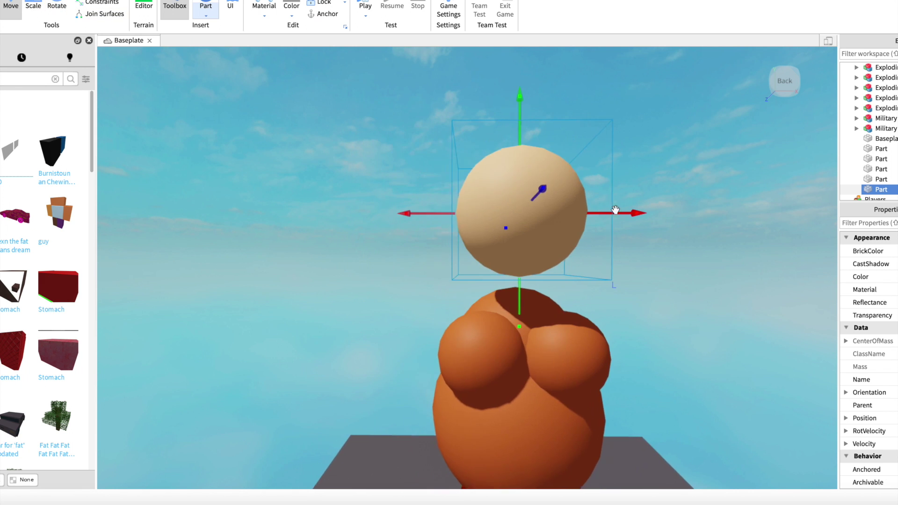
left_click_drag(579, 220, 577, 220)
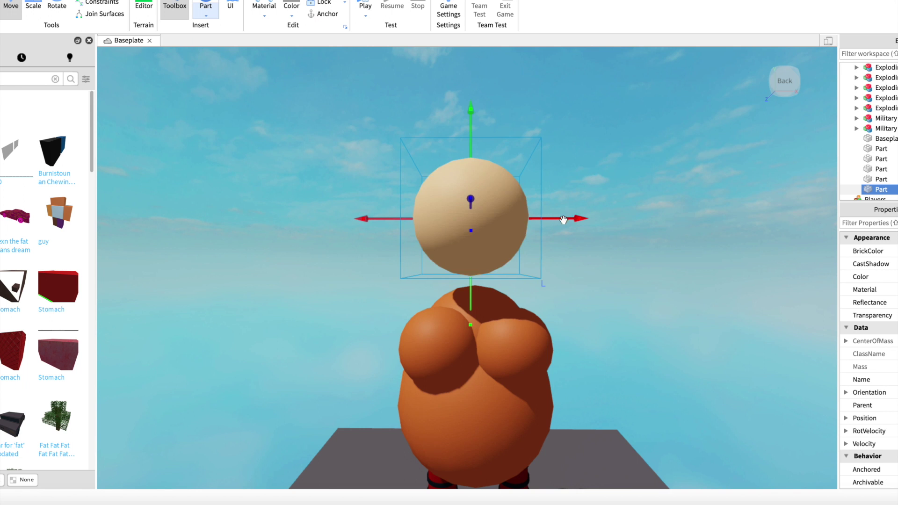
Examine the gap between the head and the torso from the front and the side
scroll(563, 219, "up", 3)
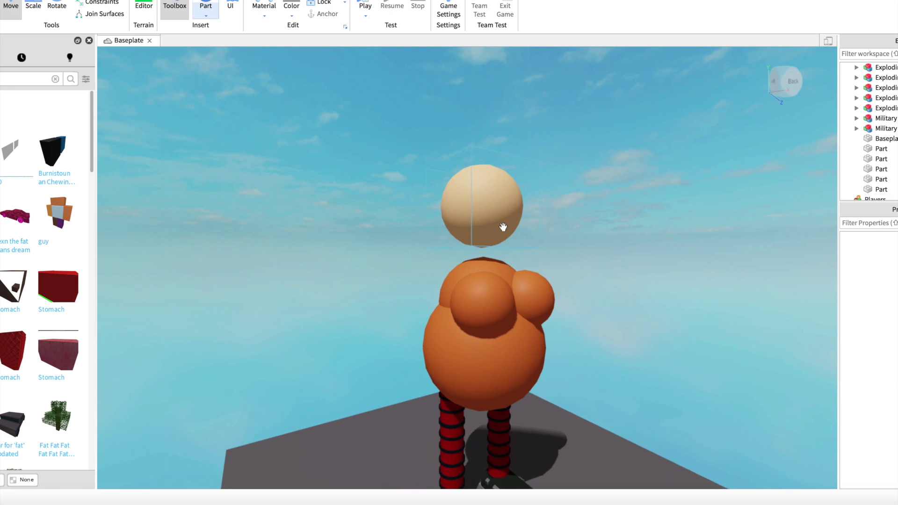
key("w")
key("d")
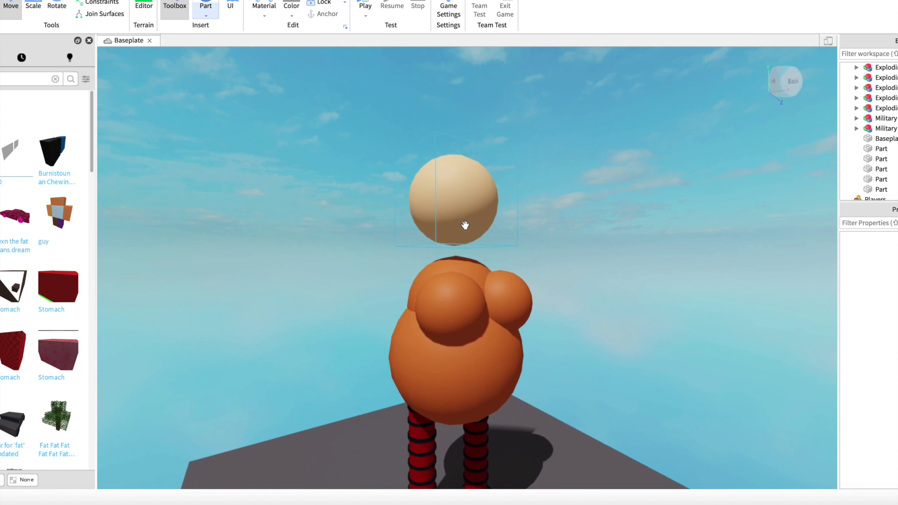
key("w")
key("d")
key("a")
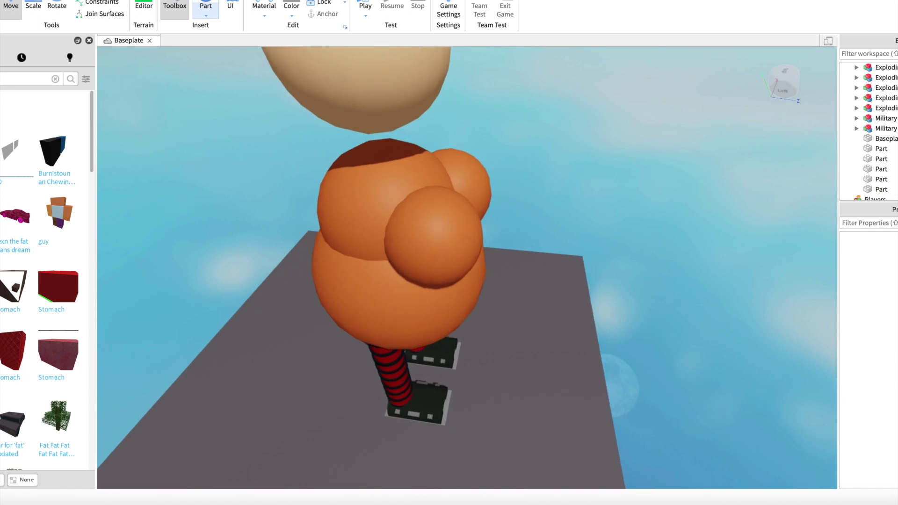
key("s")
key("d")
Insert a cylinder part and bring it next to the character's upper torso
left_click(216, 54)
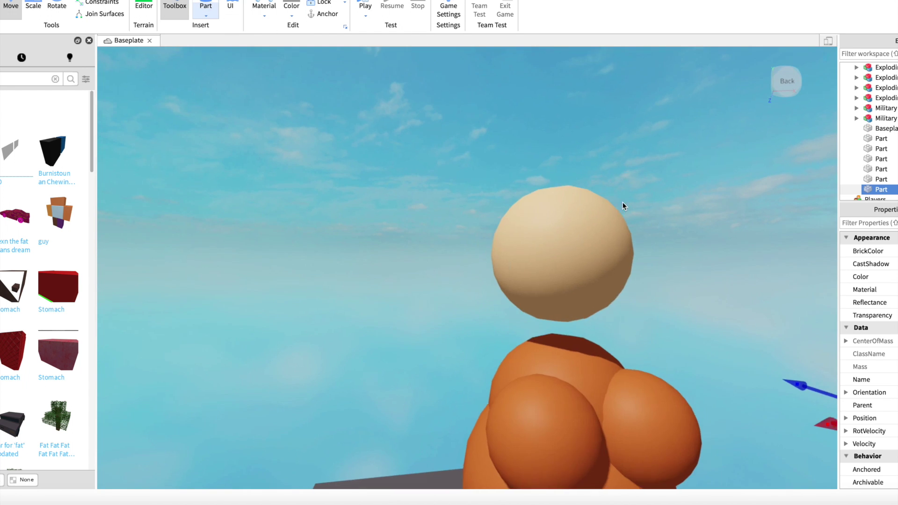
left_click_drag(584, 420, 640, 458)
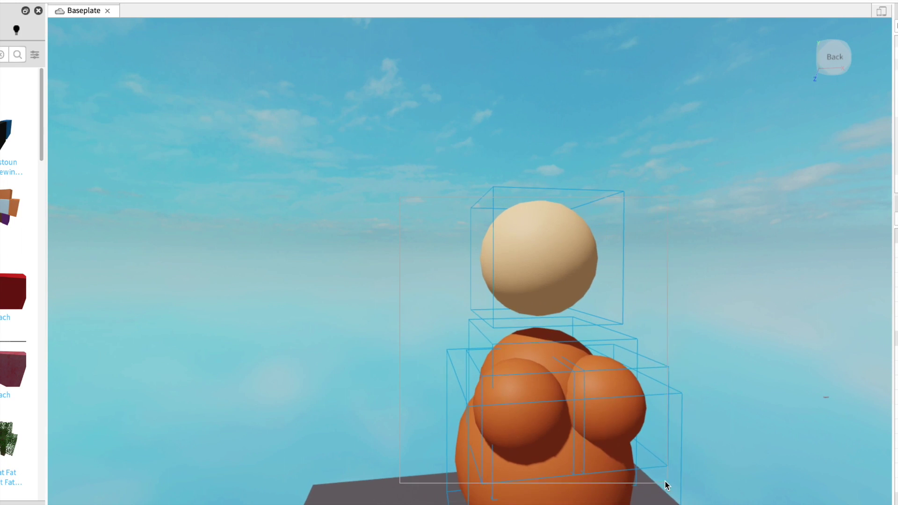
right_click_drag(301, 5, 512, 82)
scroll(512, 82, "down", 1)
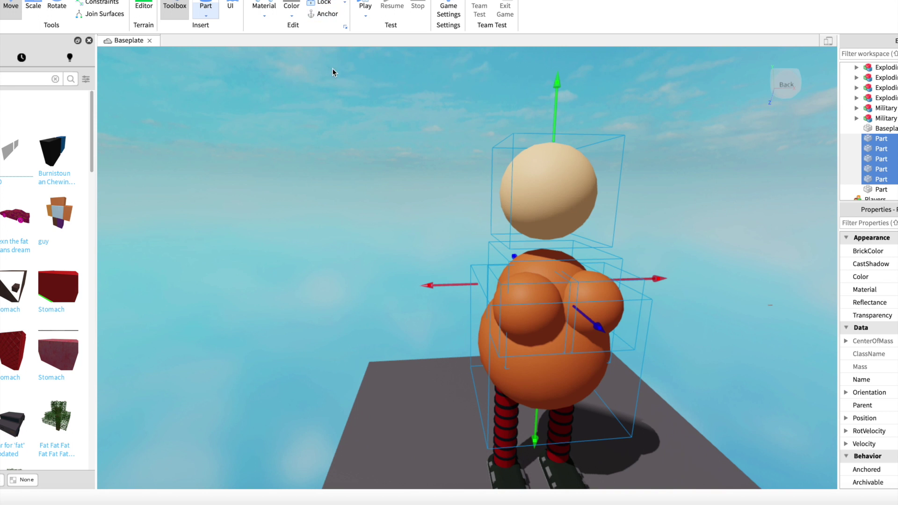
left_click(386, 138)
scroll(608, 248, "up", 5)
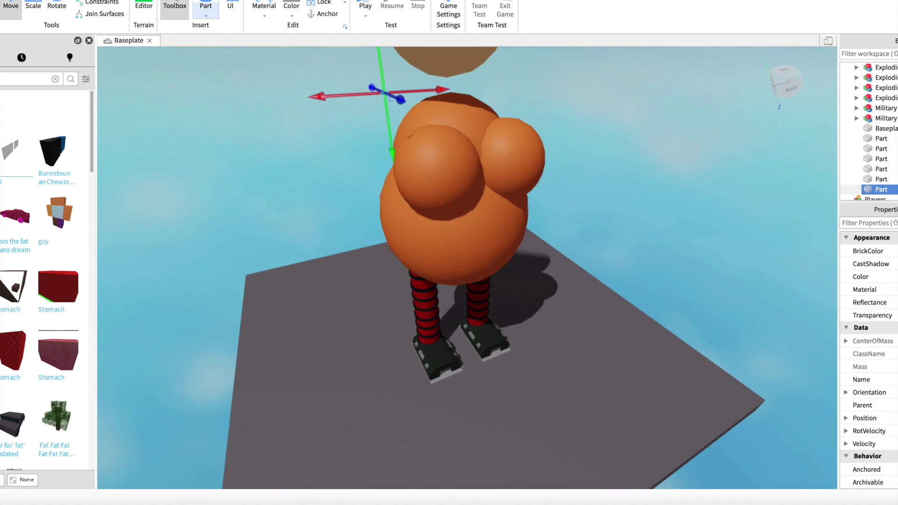
key("s")
Color the new cylinder cream like the head and scale it up into a wide, flat disc
left_click(891, 251)
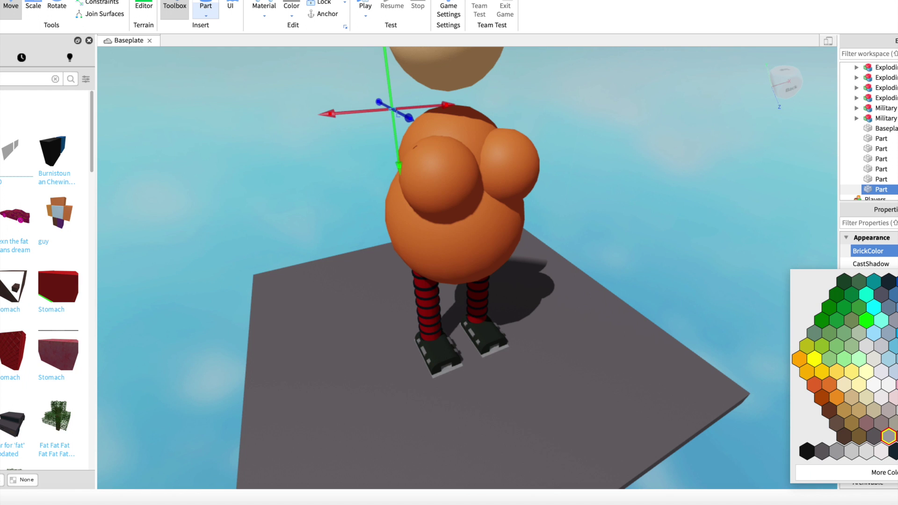
left_click(52, 4)
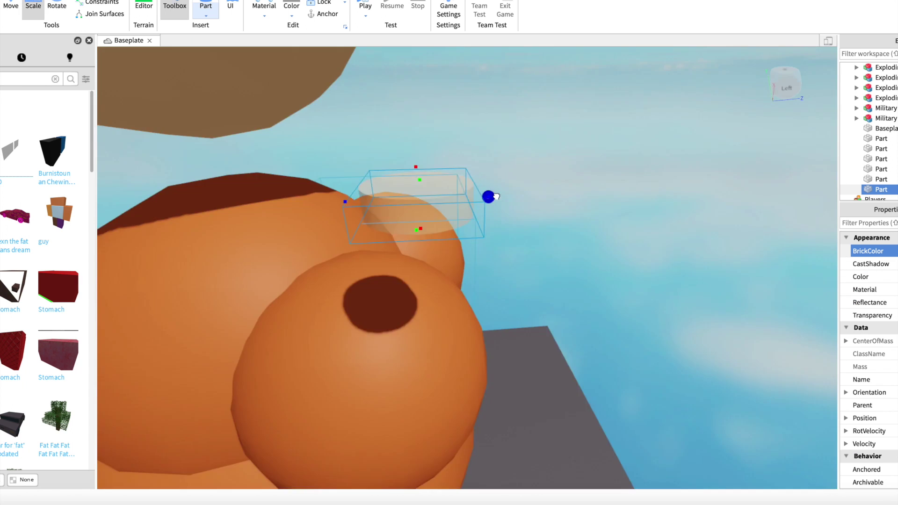
right_click_drag(494, 197, 491, 201)
left_click_drag(444, 171, 423, 128)
right_click_drag(374, 220, 347, 237)
key("s")
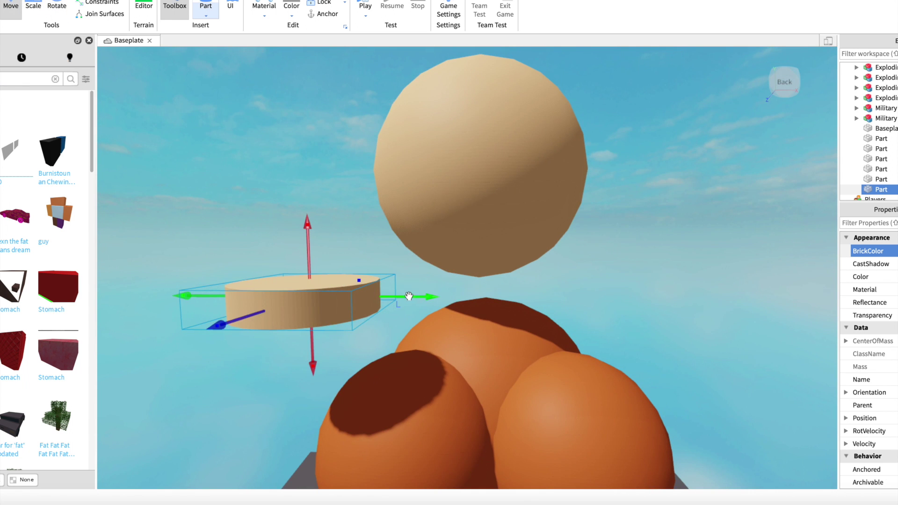
Move the flat cream cylinder directly beneath the head and center it above the torso as a neck
left_click_drag(409, 296, 593, 295)
right_click_drag(565, 309, 565, 314)
left_click_drag(553, 297, 489, 284)
right_click_drag(489, 285, 485, 284)
key("w")
key("s")
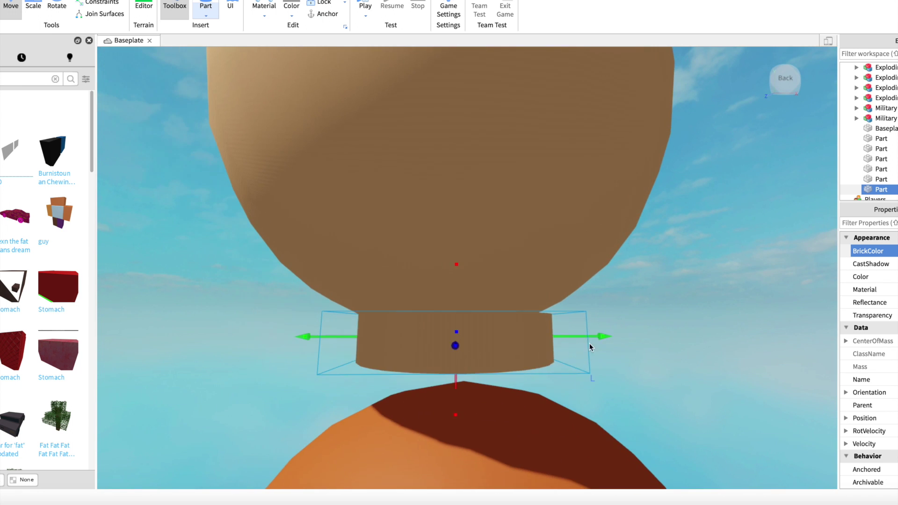
left_click_drag(575, 340, 578, 339)
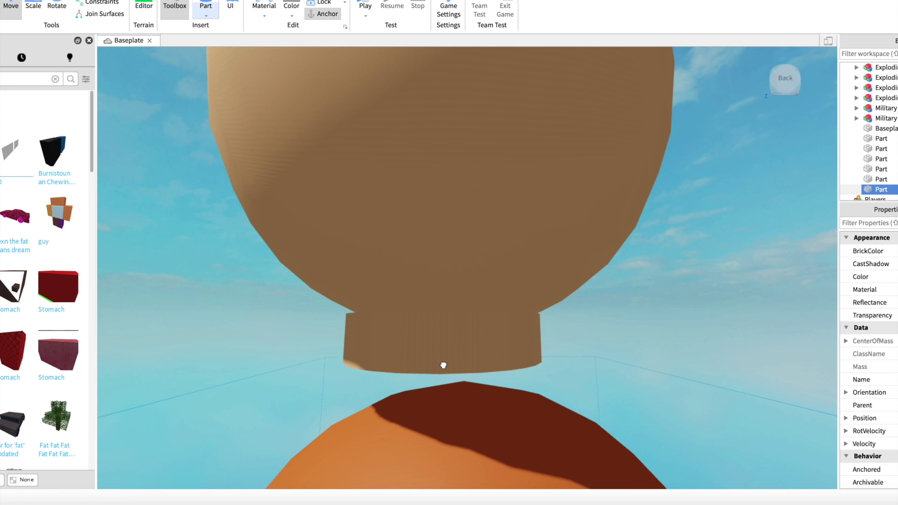
Stretch the cream neck cylinder downward until it meets the top of the orange torso
right_click_drag(454, 339, 463, 340)
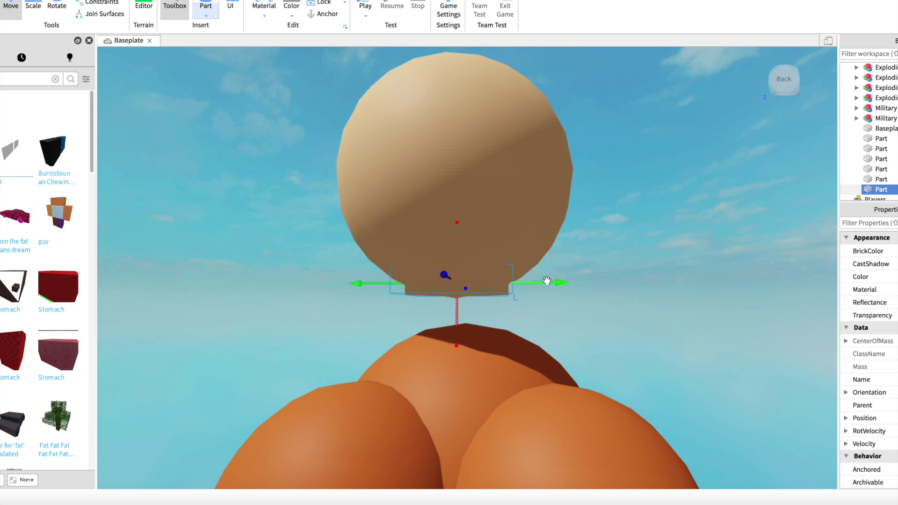
key("a")
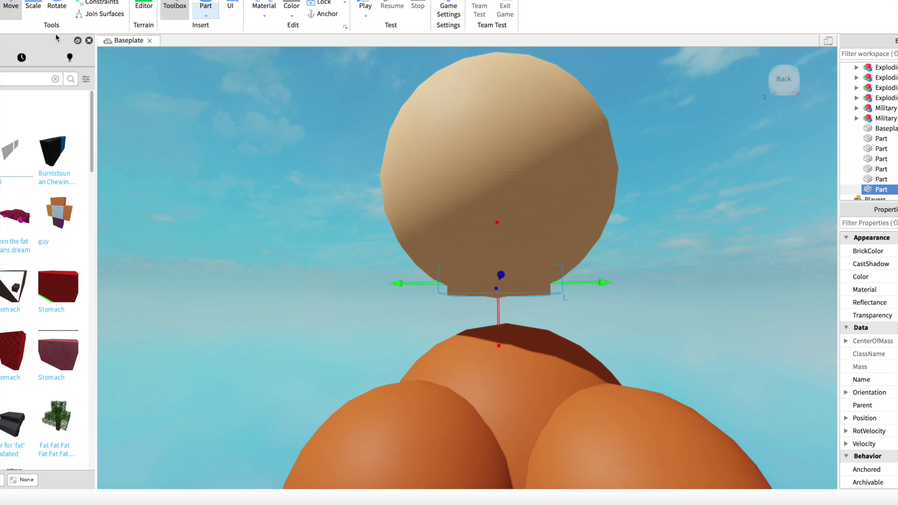
mouse_move(500, 306)
left_mouse_down()
mouse_move(498, 347)
mouse_move(499, 315)
left_mouse_up()
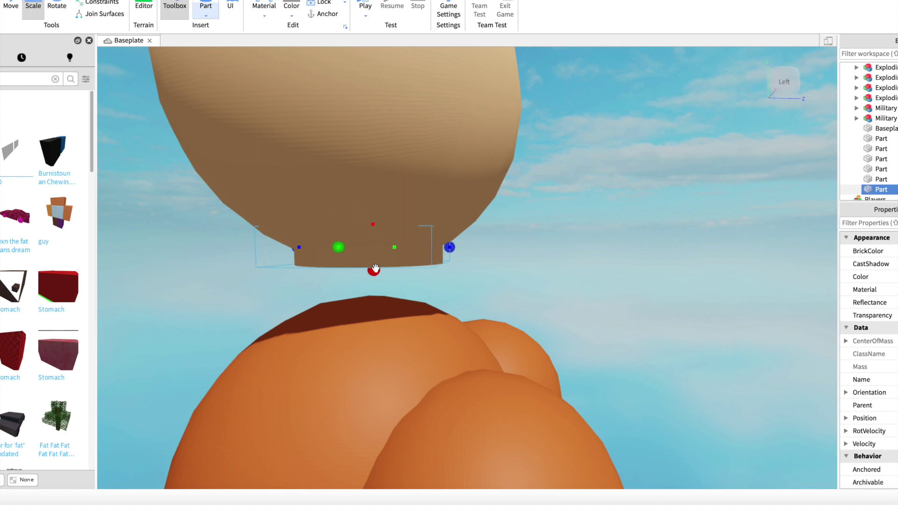
left_click_drag(371, 333, 370, 346)
left_click(579, 271)
Examine the neck joint up close and the whole character's proportions from a distance
scroll(580, 271, "up", 2)
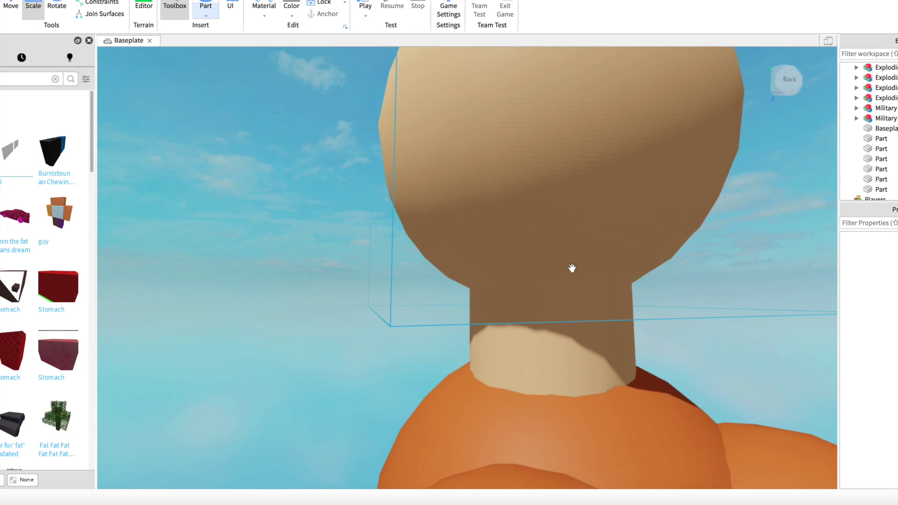
scroll(568, 268, "down", 4)
right_click_drag(564, 267, 589, 276)
scroll(581, 275, "down", 3)
scroll(589, 274, "down", 2)
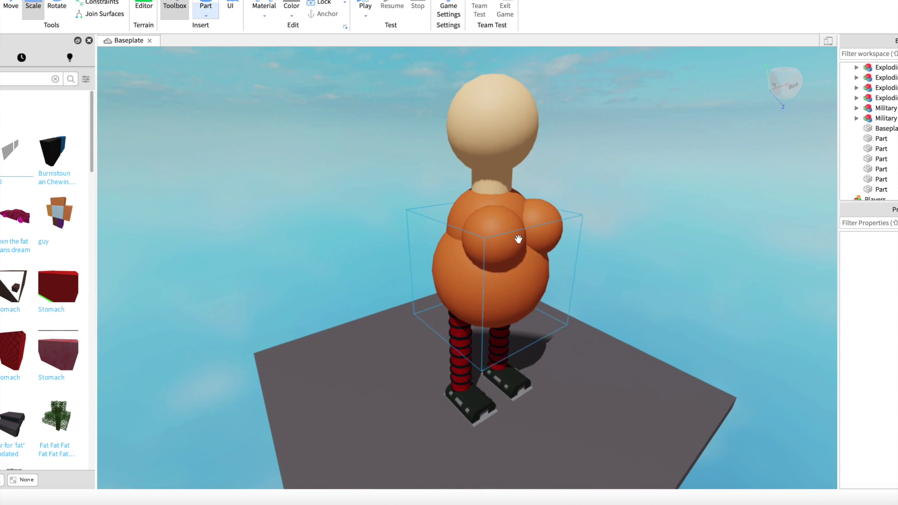
scroll(594, 202, "up", 5)
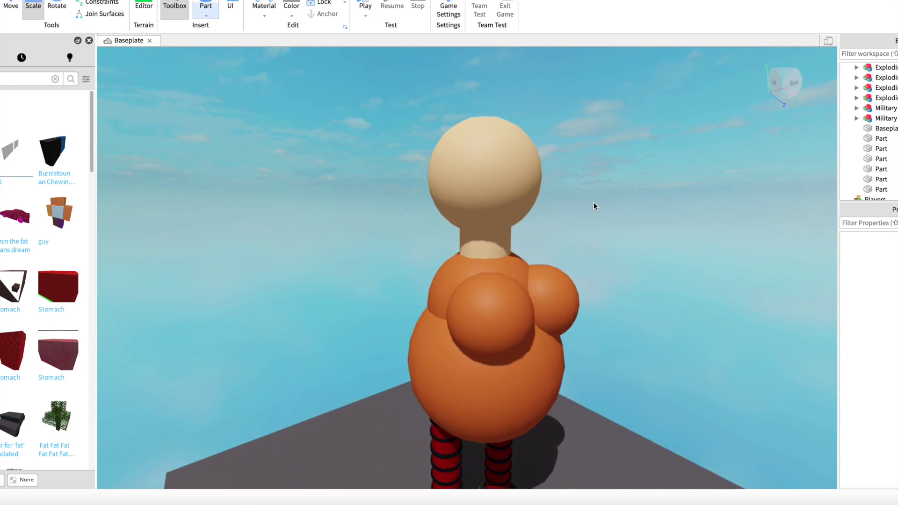
scroll(593, 202, "up", 2)
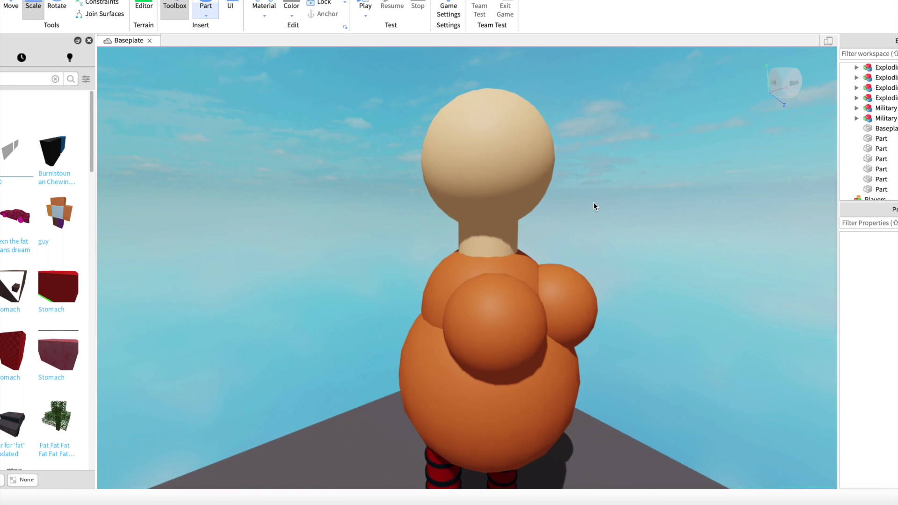
scroll(593, 202, "up", 2)
Duplicate the head sphere, shrink the copy, and place it low on the front of the head as a chin
left_click(525, 164)
scroll(524, 165, "up", 1)
right_click_drag(523, 164, 523, 164)
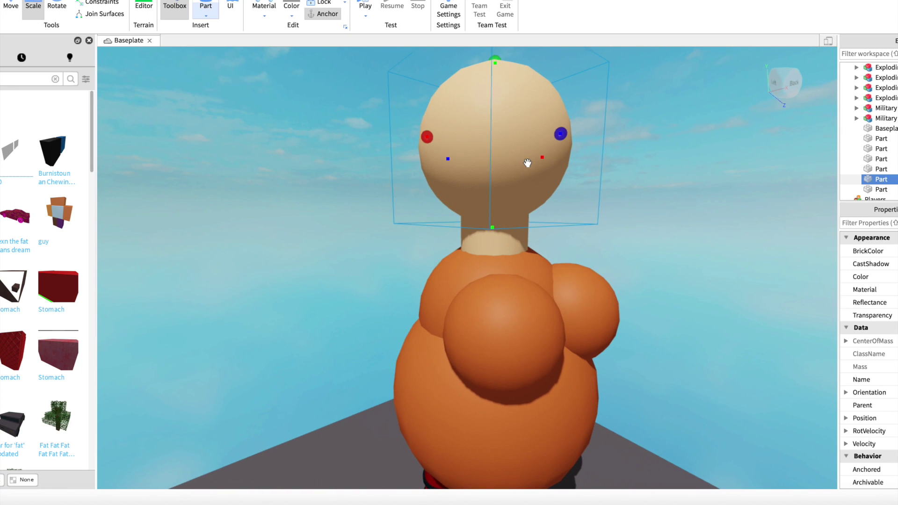
scroll(523, 164, "up", 1)
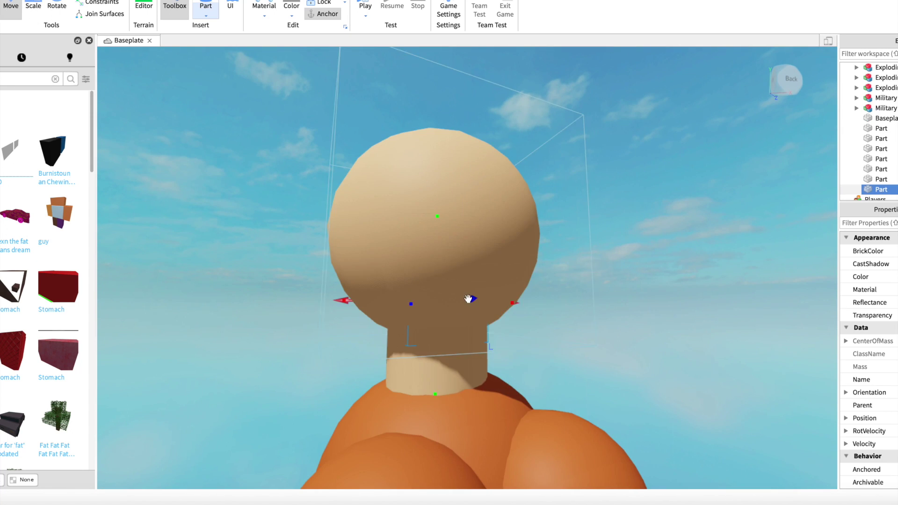
left_click_drag(469, 298, 567, 298)
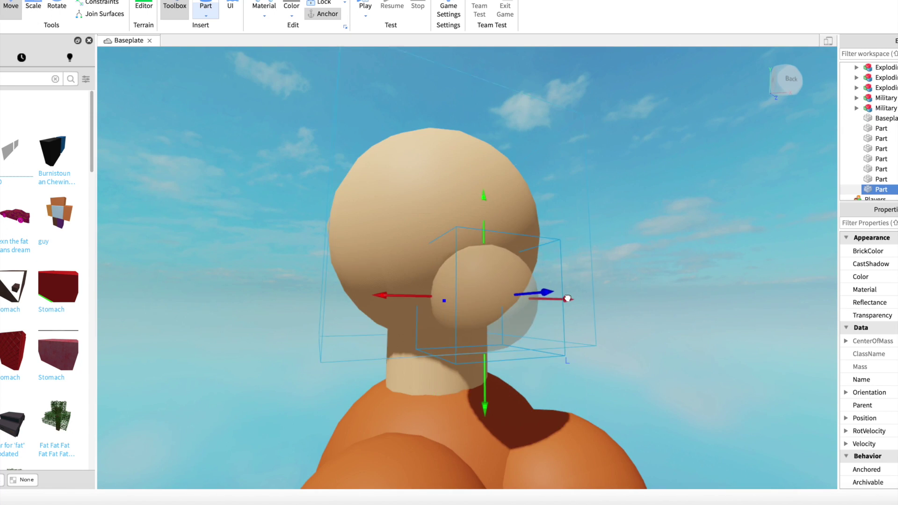
right_click_drag(510, 310, 506, 310)
Duplicate the chin ball, raise the copy to one side of the face, and color it pink as a cheek
left_click_drag(541, 307, 549, 304)
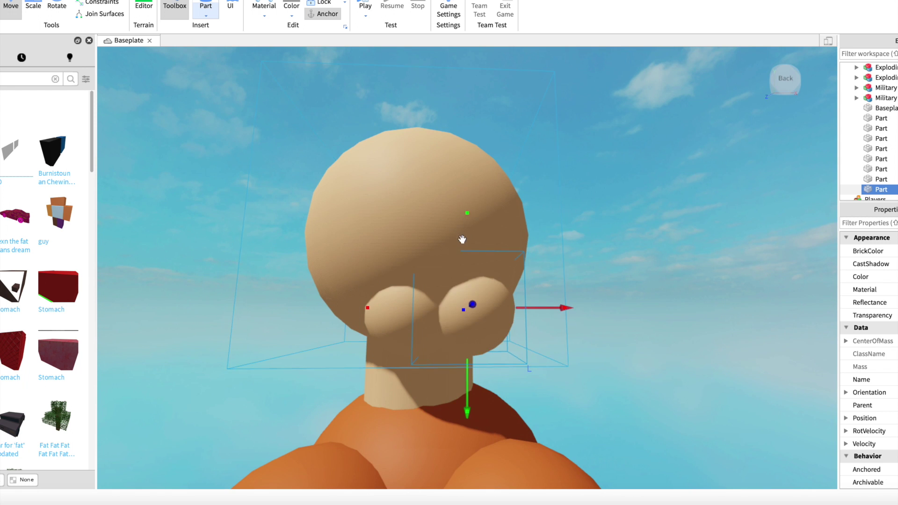
left_click_drag(457, 182, 457, 167)
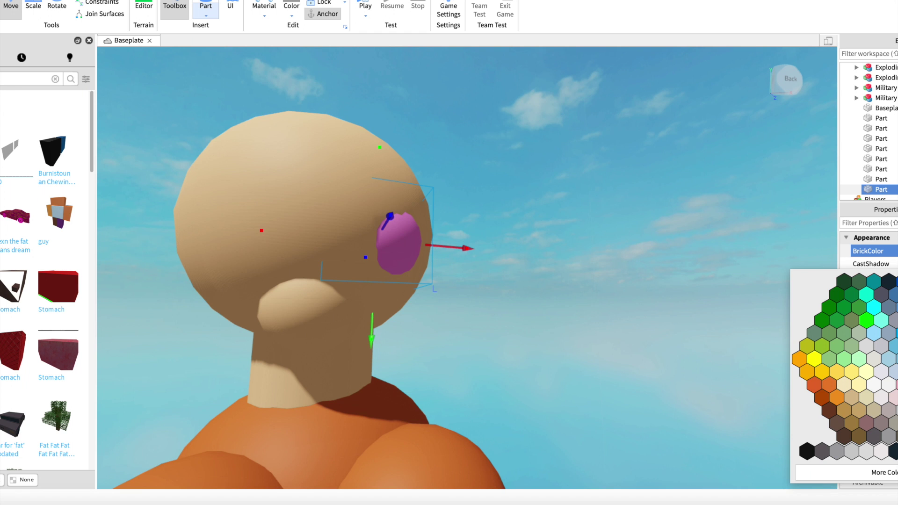
left_click(422, 252)
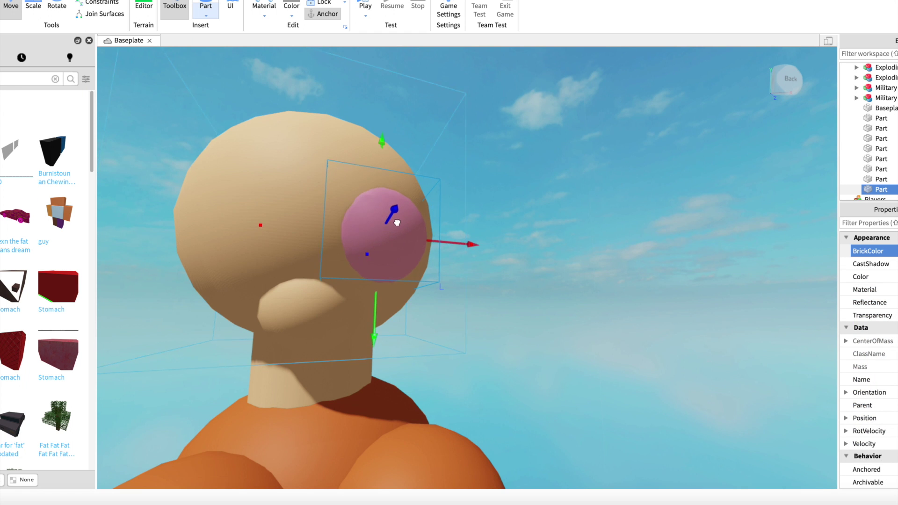
scroll(431, 232, "down", 3)
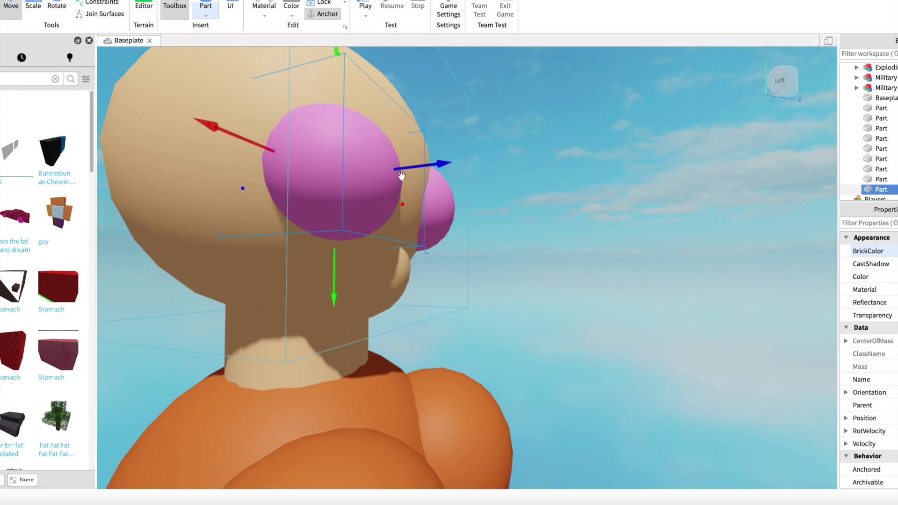
Position a second pink cheek ball on the opposite side of the face and check both cheeks from the front
left_click_drag(401, 176, 412, 172)
left_click(565, 211)
key("w")
key("d")
right_click_drag(565, 211, 552, 209)
key("s")
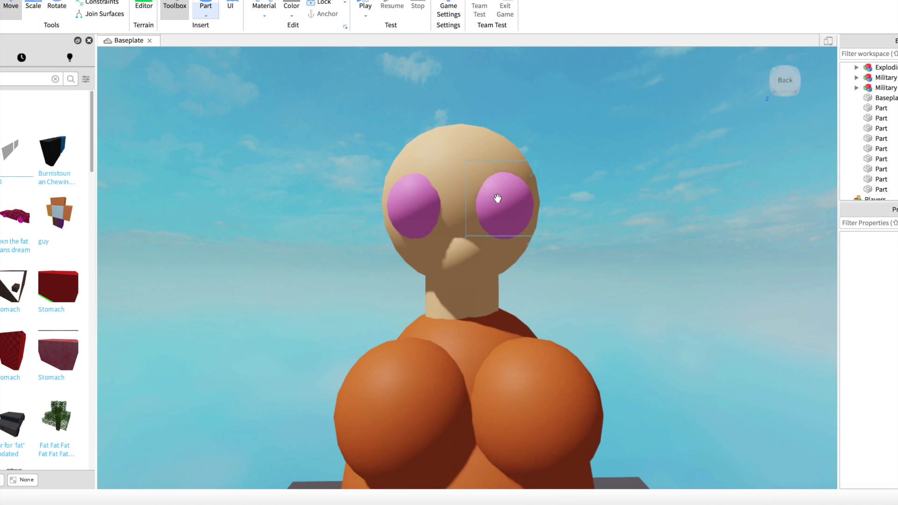
scroll(486, 194, "down", 2)
Duplicate one pink cheek ball and raise the copy above it
left_click(477, 204)
scroll(518, 179, "up", 4)
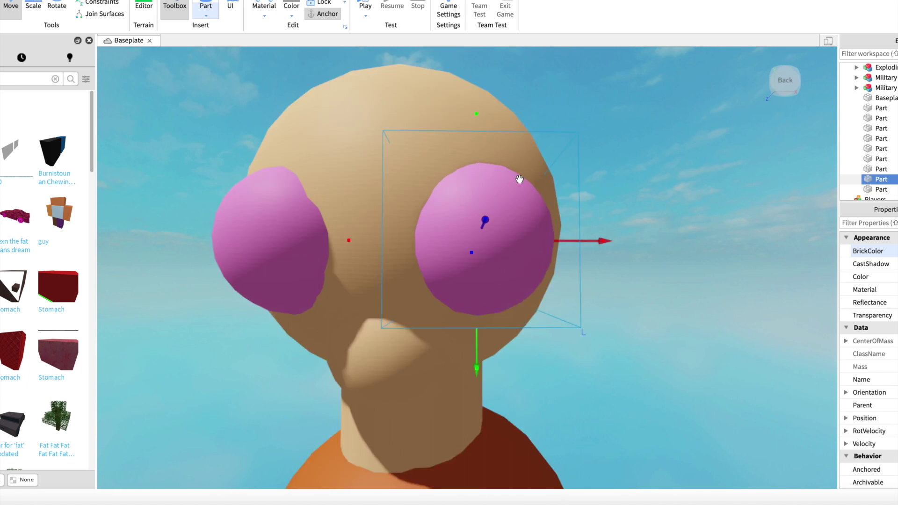
key("a")
right_click_drag(519, 178, 515, 191)
scroll(514, 190, "down", 2)
key("super+d")
left_click_drag(476, 236, 477, 249)
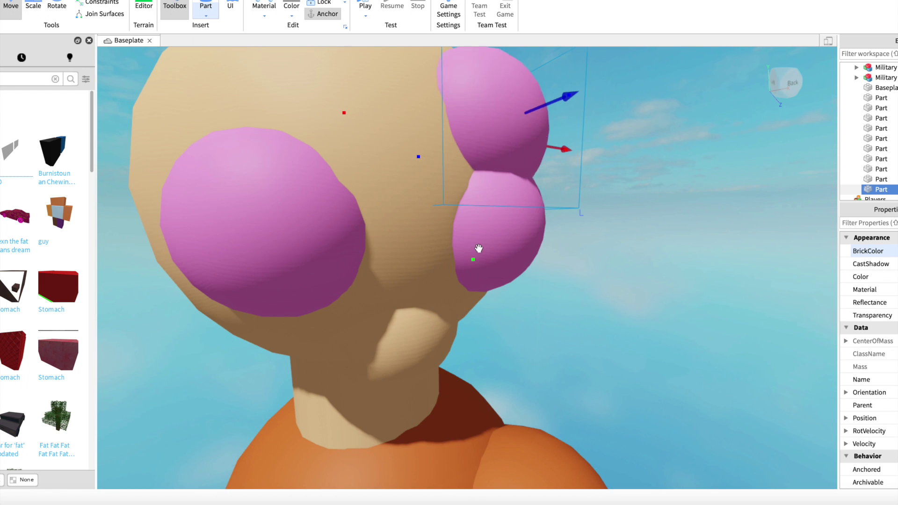
Color the raised copy white and shrink it into an eyeball resting just above the cheek
key("s")
key("d")
left_click(891, 250)
left_click(877, 349)
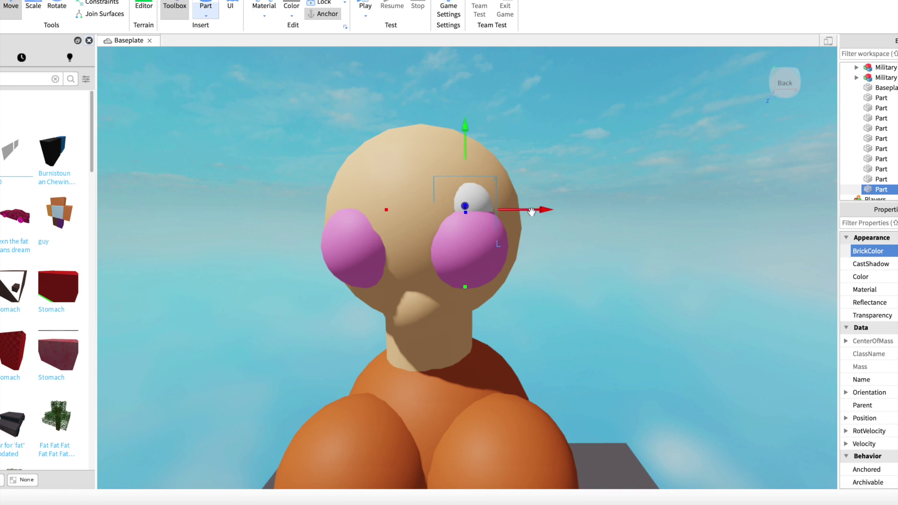
left_click_drag(531, 212, 516, 211)
Duplicate the white eyeball and move the copy across the face above the other cheek
key("a")
key("w")
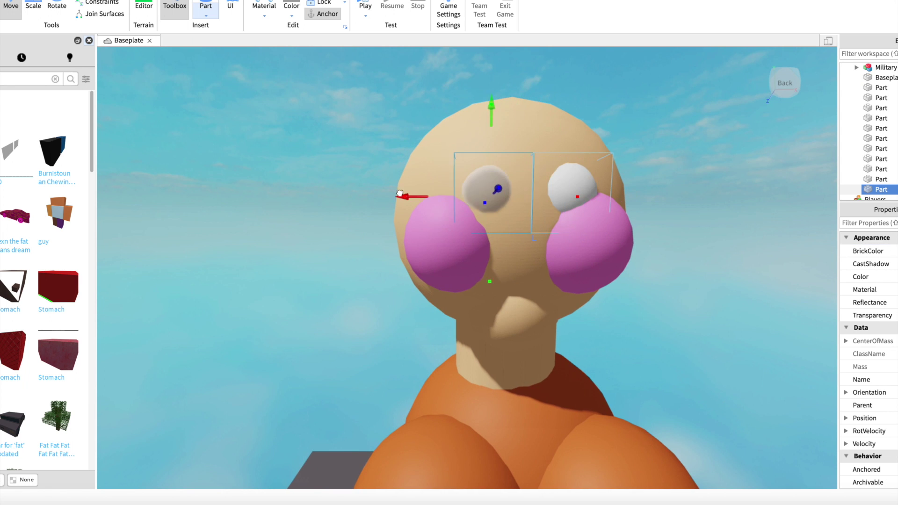
right_click_drag(390, 194, 611, 156)
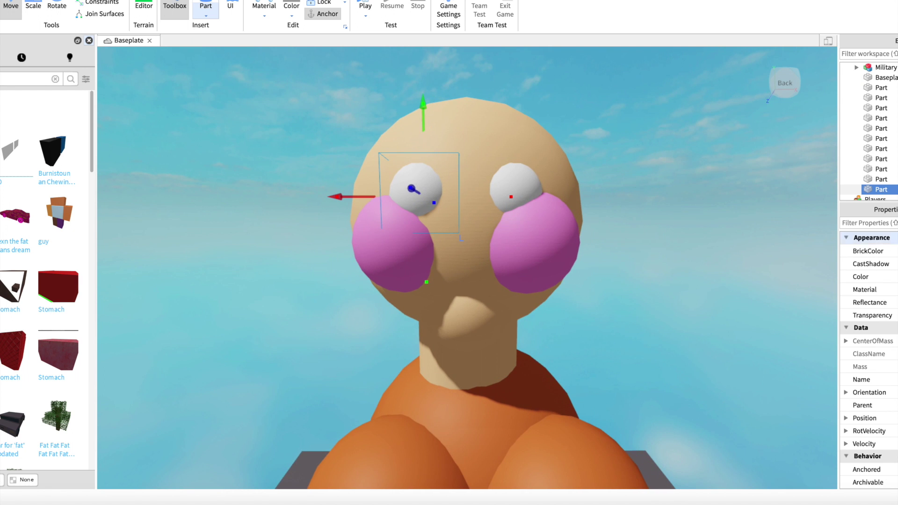
Duplicate the second eyeball in place and color the copy black for a pupil
left_click(868, 250)
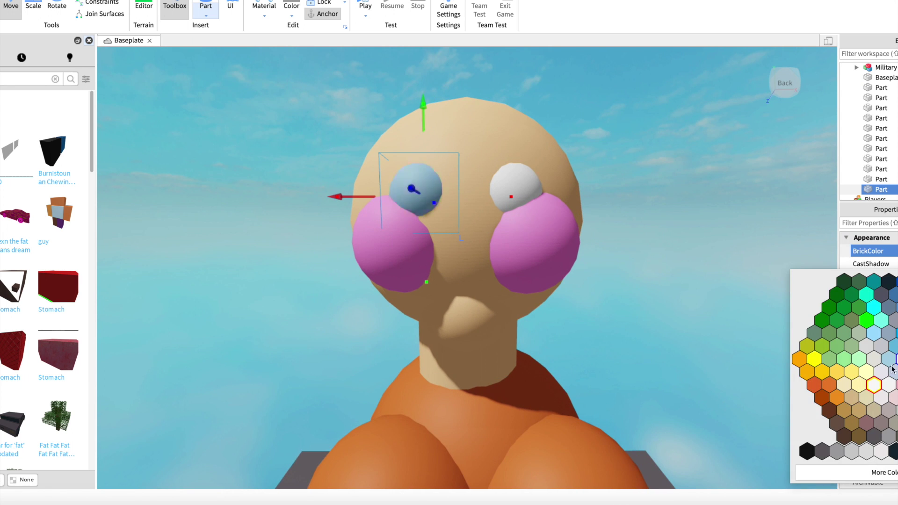
left_click(874, 385)
left_click(868, 250)
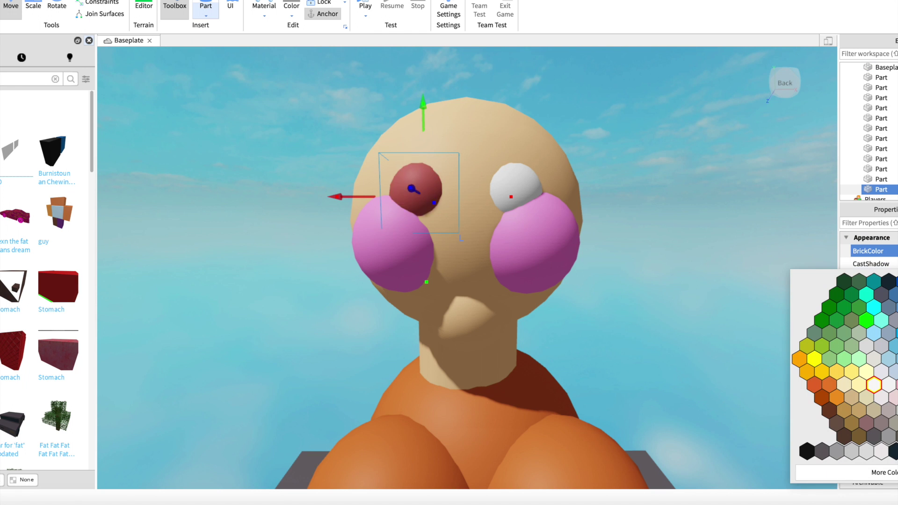
left_click(894, 452)
scroll(594, 201, "up", 10)
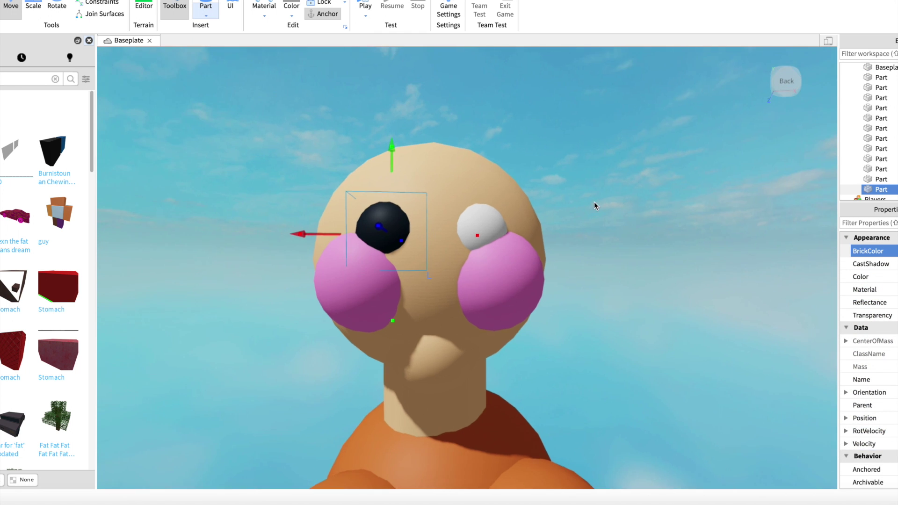
Scale the black ball down and move it forward onto the front of the white eyeball
key("ctrl+3")
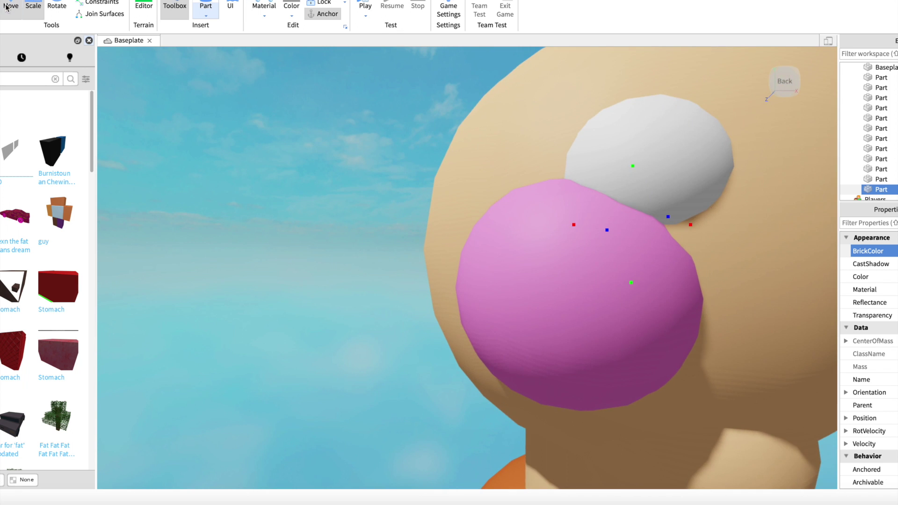
left_click(7, 8)
right_click_drag(328, 169, 395, 169)
scroll(421, 156, "down", 5)
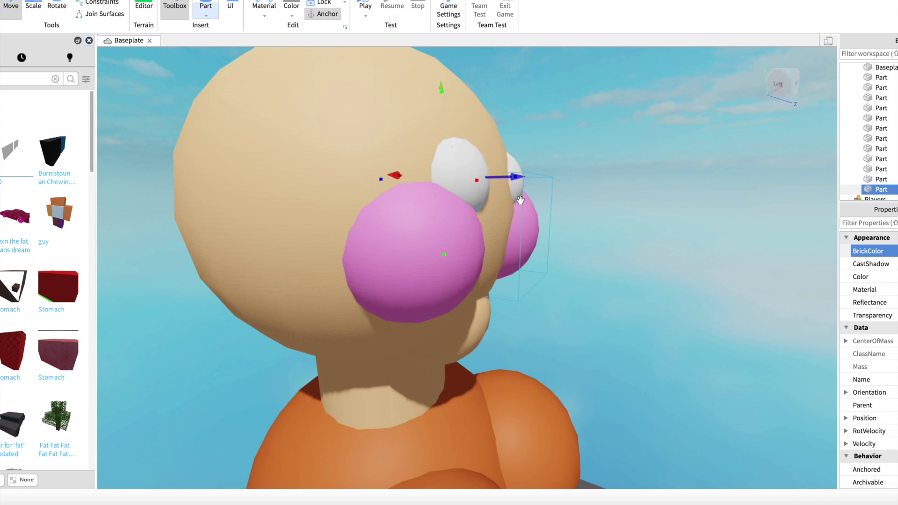
left_click_drag(532, 172, 527, 173)
Duplicate the black pupil and place the copy on the front of the other eyeball
right_click_drag(527, 172, 525, 172)
scroll(525, 172, "down", 3)
key("ctrl+d")
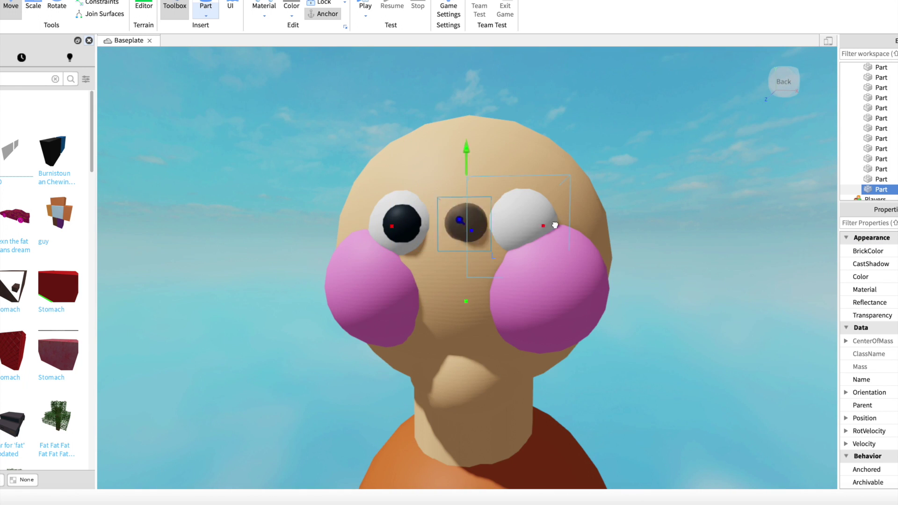
scroll(678, 196, "down", 5)
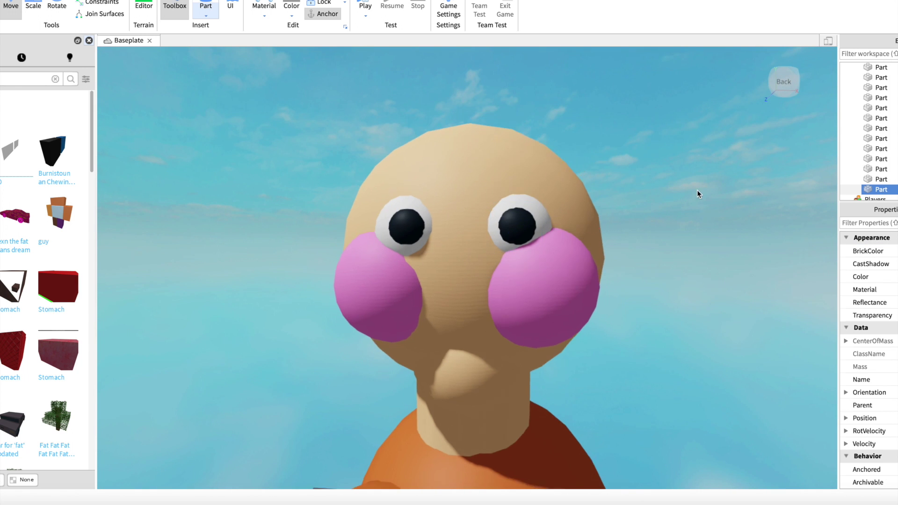
left_click(666, 200)
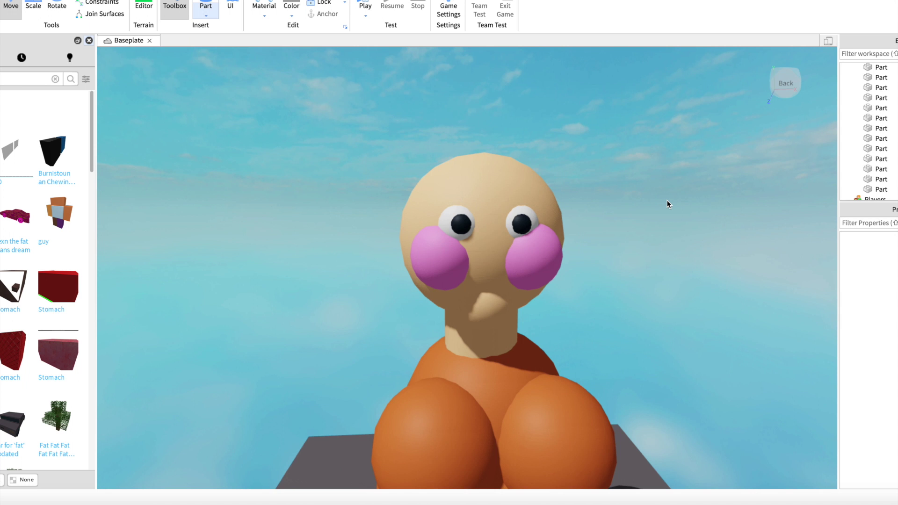
Duplicate the neck cylinder and move the copy up in front of the face
scroll(667, 200, "up", 4)
mouse_move(667, 201)
right_mouse_down()
mouse_move(709, 220)
mouse_move(680, 211)
right_mouse_up()
scroll(679, 211, "down", 1)
left_click(505, 200)
right_click_drag(505, 200, 503, 198)
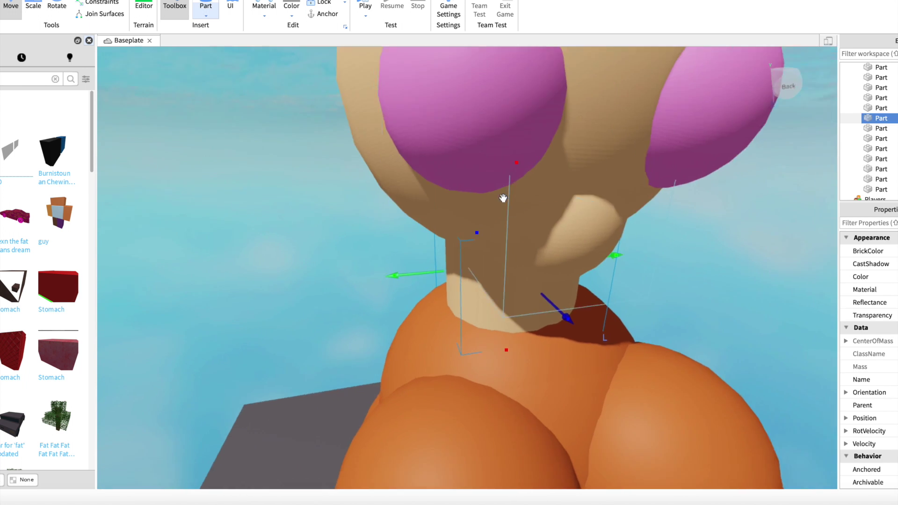
scroll(473, 239, "down", 3)
left_click_drag(510, 198, 585, 209)
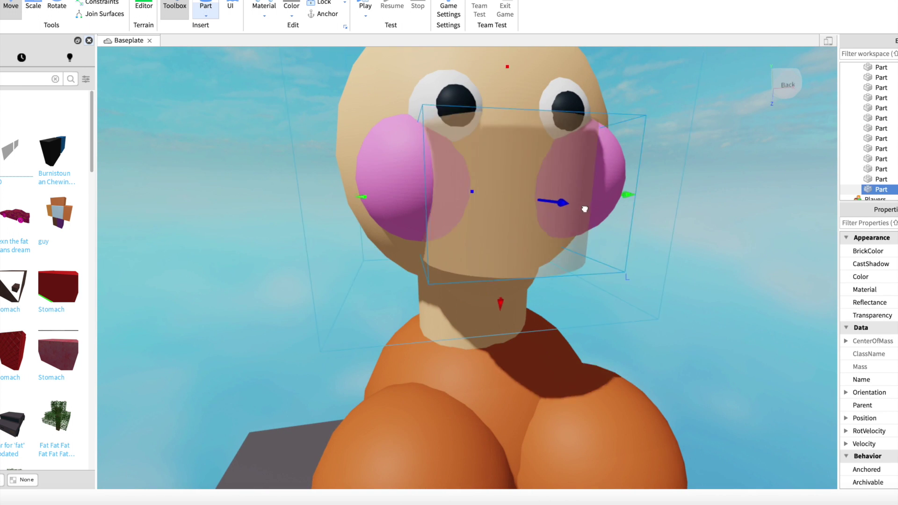
Turn the copied cylinder sideways across the face and scale it down for a lip
scroll(590, 207, "down", 2)
right_click_drag(597, 207, 561, 209)
scroll(561, 209, "down", 2)
left_click(33, 7)
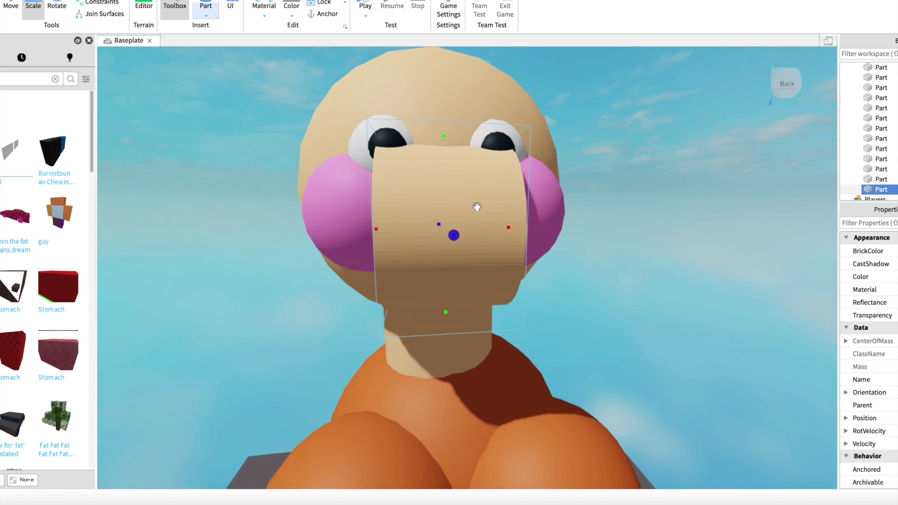
right_click_drag(477, 206, 517, 235)
left_click_drag(517, 235, 503, 230)
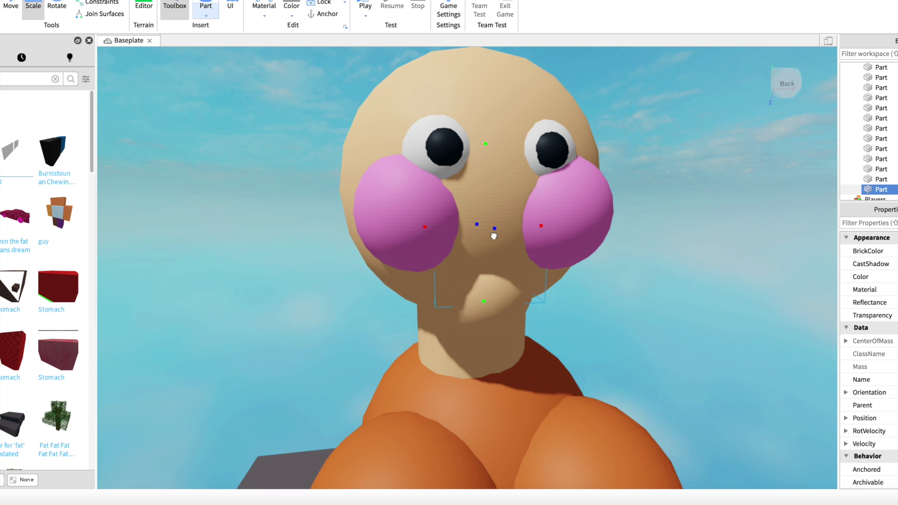
Bring the small horizontal cylinder out between the cheeks and color it red as the upper lip
key("a")
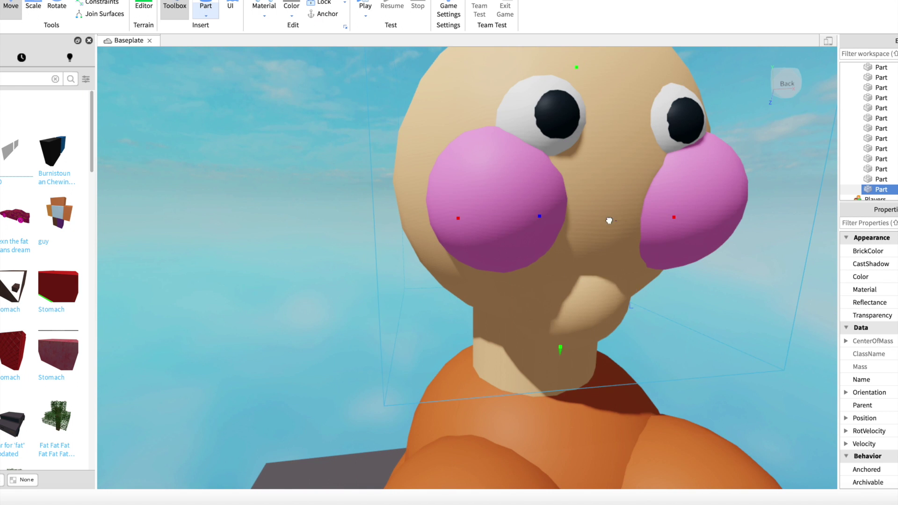
left_click_drag(608, 220, 712, 217)
right_click_drag(716, 217, 558, 163)
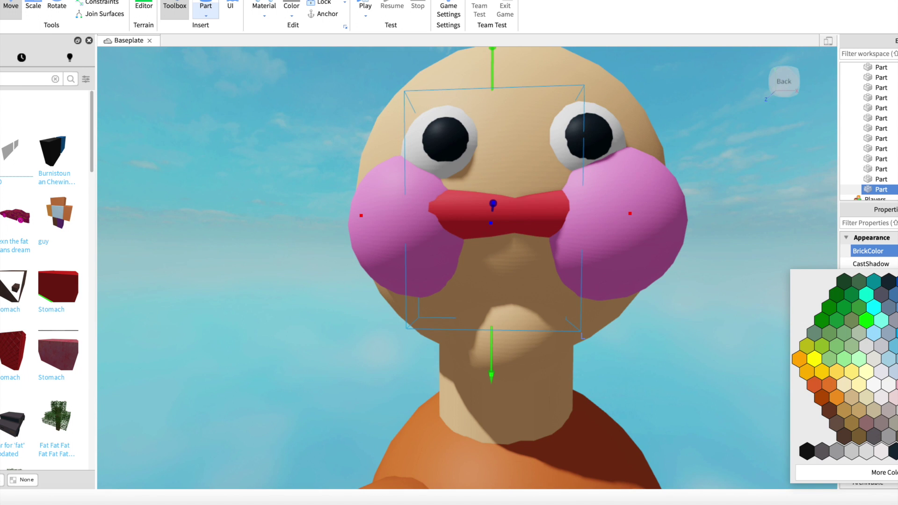
Duplicate the red upper lip and place the copy lower on the face between the cheeks as the lower lip
right_click_drag(618, 294, 505, 412)
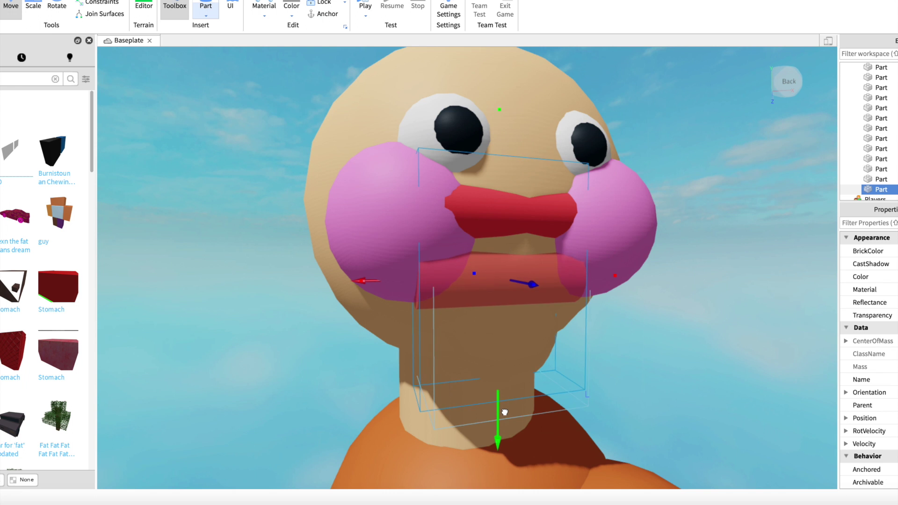
right_click_drag(536, 367, 578, 252)
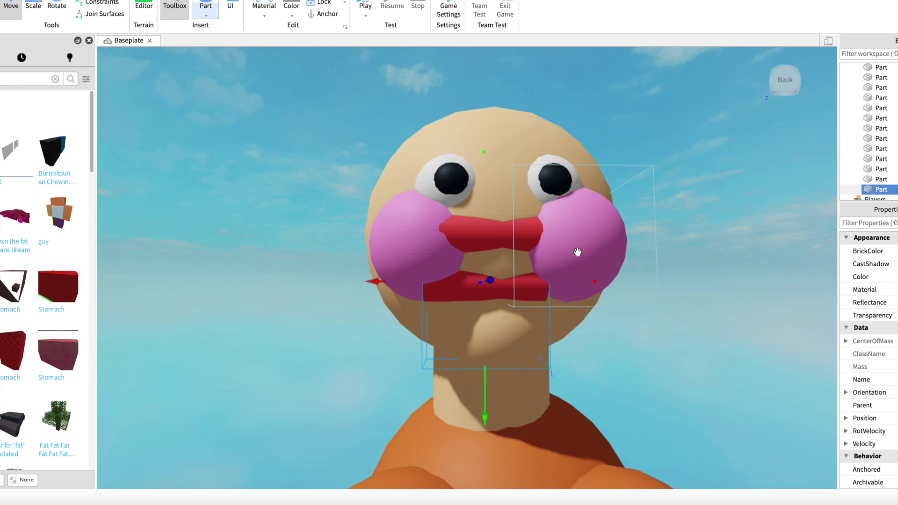
scroll(578, 252, "up", 3)
key("Escape")
Fit a small white sphere under the upper lip and duplicate it alongside to make two front teeth
scroll(423, 101, "down", 3)
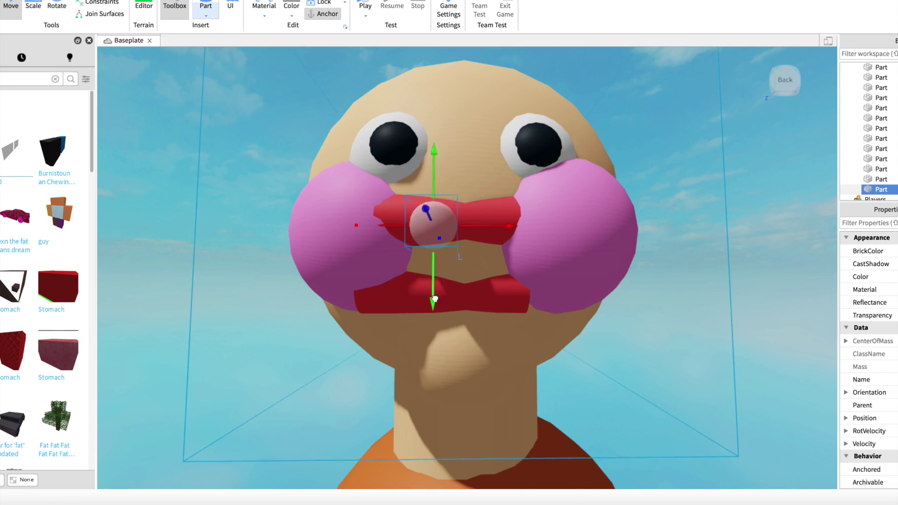
left_click_drag(435, 298, 434, 319)
scroll(466, 284, "up", 4)
right_click_drag(466, 285, 479, 254)
left_click_drag(330, 134, 357, 147)
scroll(466, 175, "down", 3)
right_click_drag(433, 175, 465, 175)
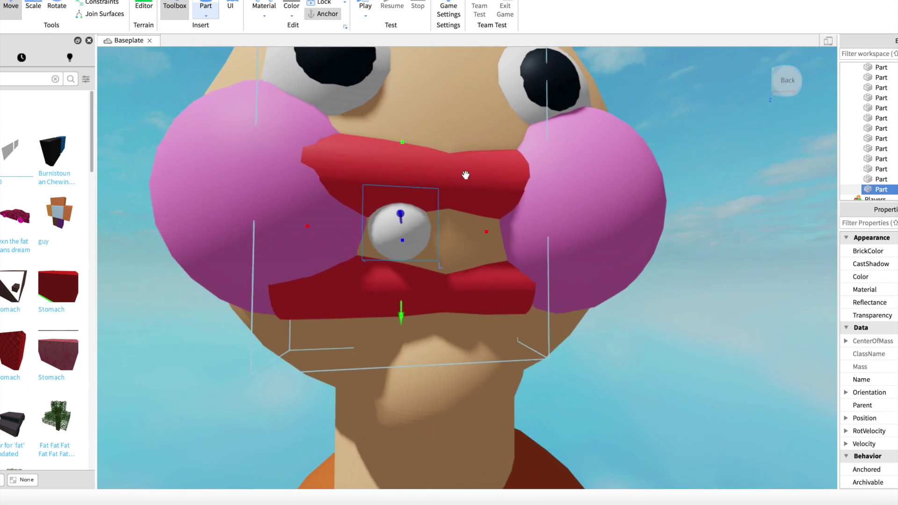
scroll(410, 165, "down", 1)
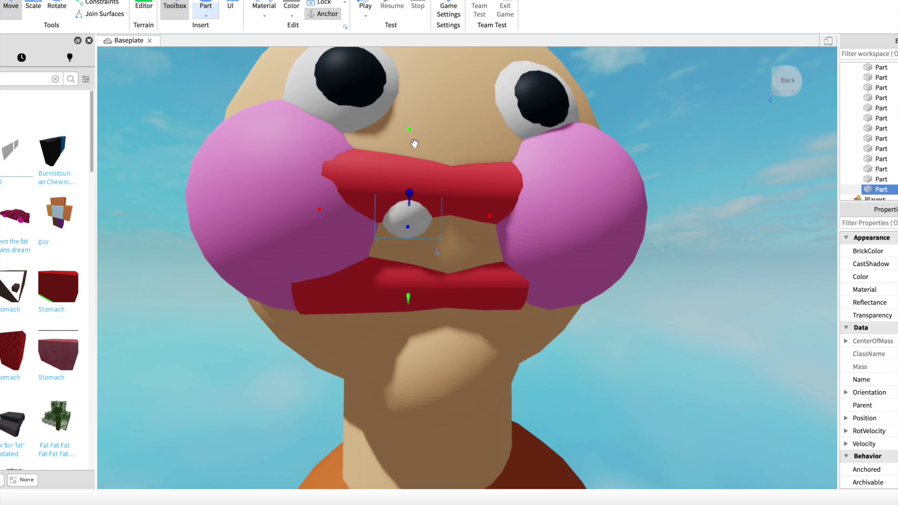
key("d")
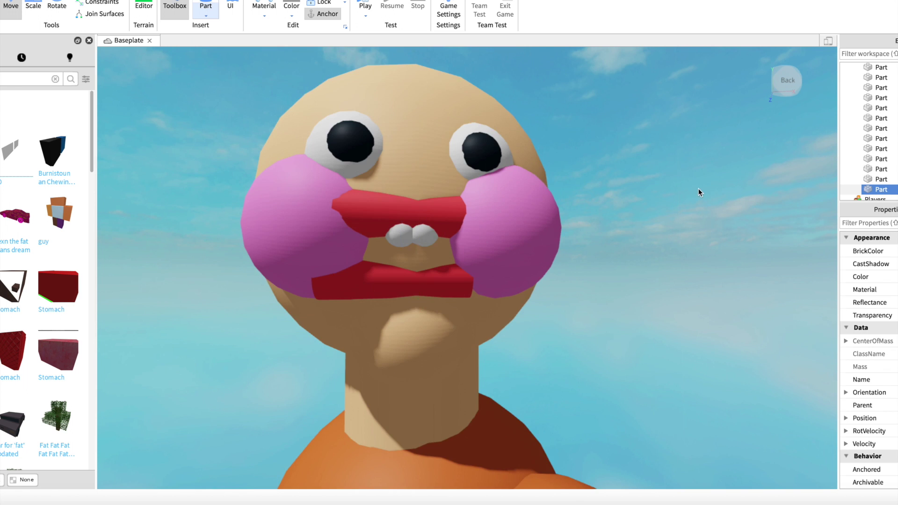
left_click(698, 189)
Duplicate the neck cylinder, move the copy to the top of the head and flatten it into a thin disc
scroll(608, 191, "down", 2)
right_click_drag(562, 193, 584, 226)
scroll(579, 196, "down", 2)
key("s")
key("a")
key("d")
key("w")
key("w")
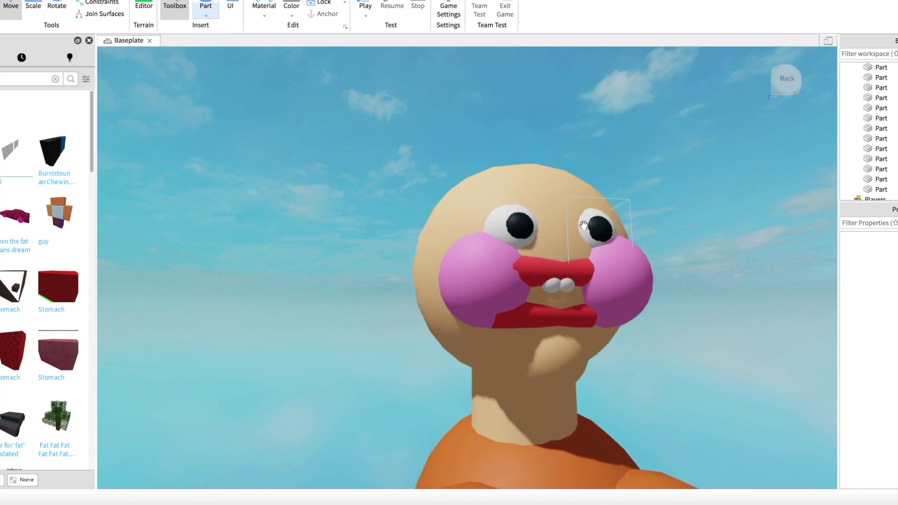
left_click(575, 388)
key("a")
right_click_drag(579, 383, 582, 349)
left_click_drag(561, 149, 560, 160)
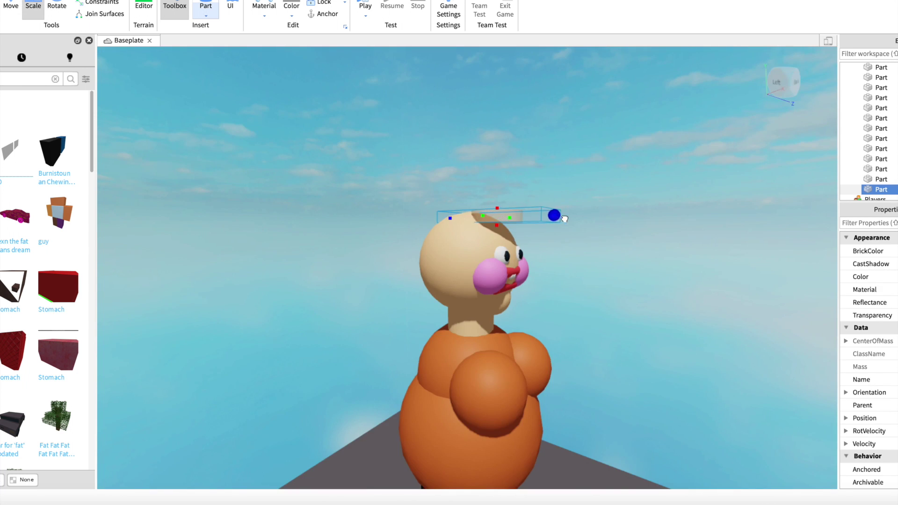
Widen the thin disc on top of the head until it is broader than the crown
key("a")
key("d")
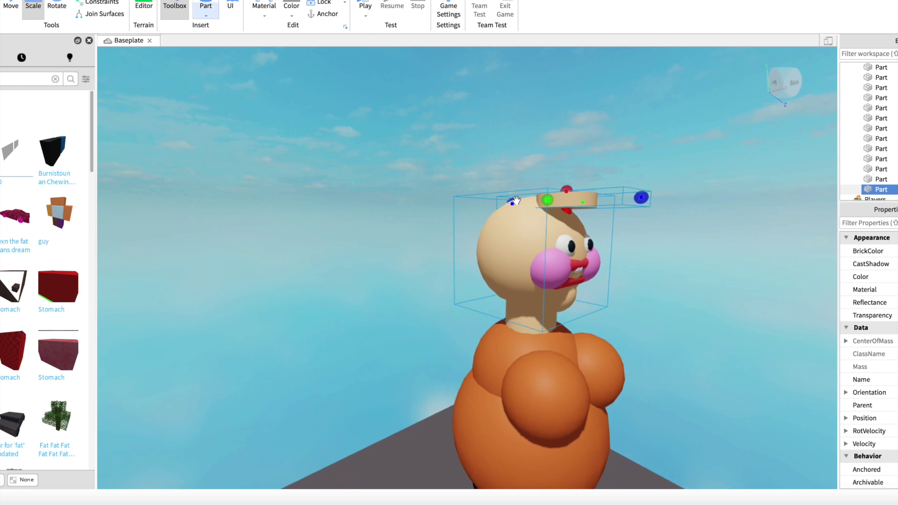
left_click_drag(546, 201, 518, 196)
right_click_drag(523, 220, 538, 210)
key("s")
Center the disc over the head as a hat and color it golden yellow
key("ctrl+2")
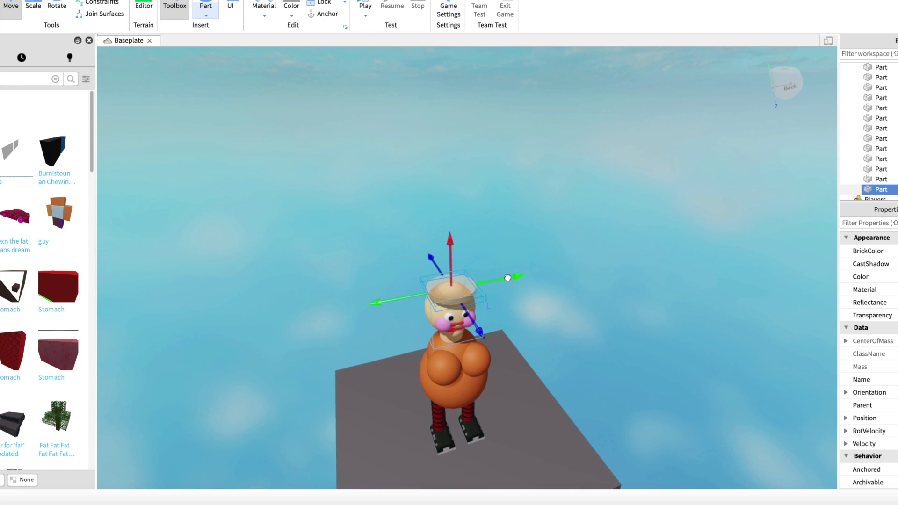
scroll(503, 280, "up", 10)
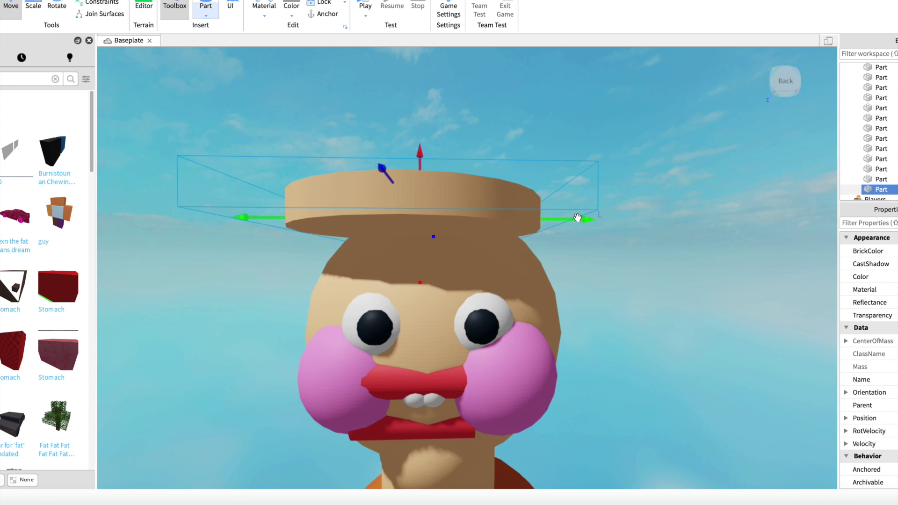
left_click_drag(584, 215, 581, 216)
key("a")
right_click_drag(569, 231, 619, 262)
left_click(627, 236)
Select the red barrel models stacked in one leg and duplicate them as the base for an arm
scroll(624, 234, "up", 2)
scroll(638, 237, "down", 3)
scroll(647, 233, "up", 6)
scroll(607, 232, "down", 3)
scroll(619, 262, "down", 3)
scroll(619, 262, "down", 1)
key("a")
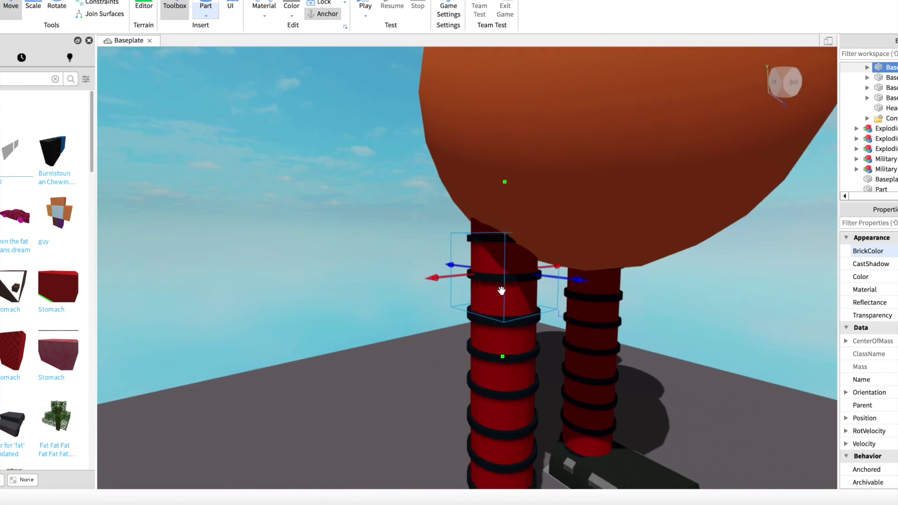
scroll(501, 291, "down", 2)
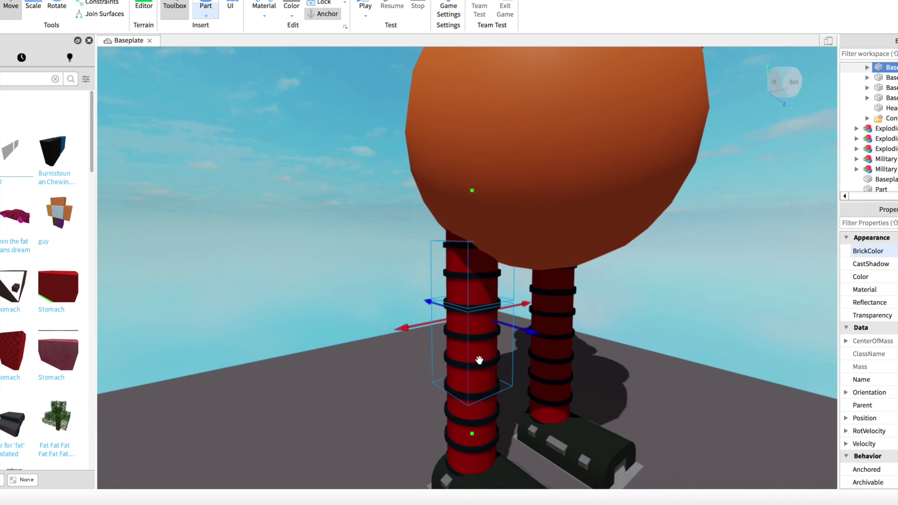
left_click(479, 359)
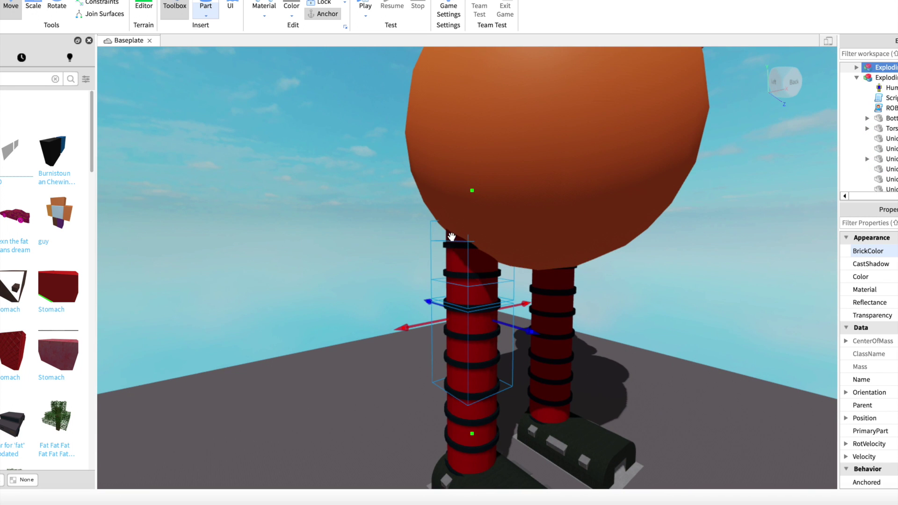
left_click(452, 237, "shift")
right_click_drag(459, 430, 458, 430)
Rotate the duplicated barrel stack to a diagonal angle
left_click(33, 6)
right_click_drag(482, 219, 482, 219)
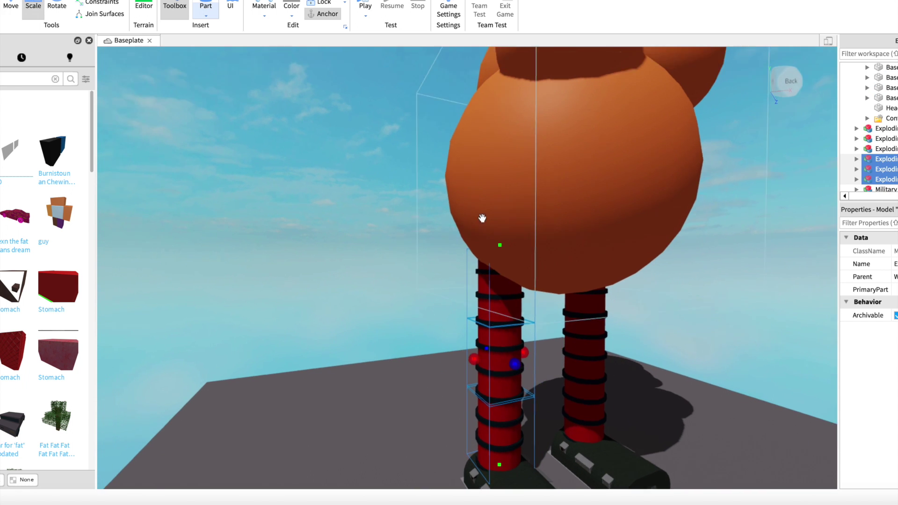
key("ctrl+4")
scroll(468, 196, "down", 3)
left_click_drag(468, 192, 587, 192)
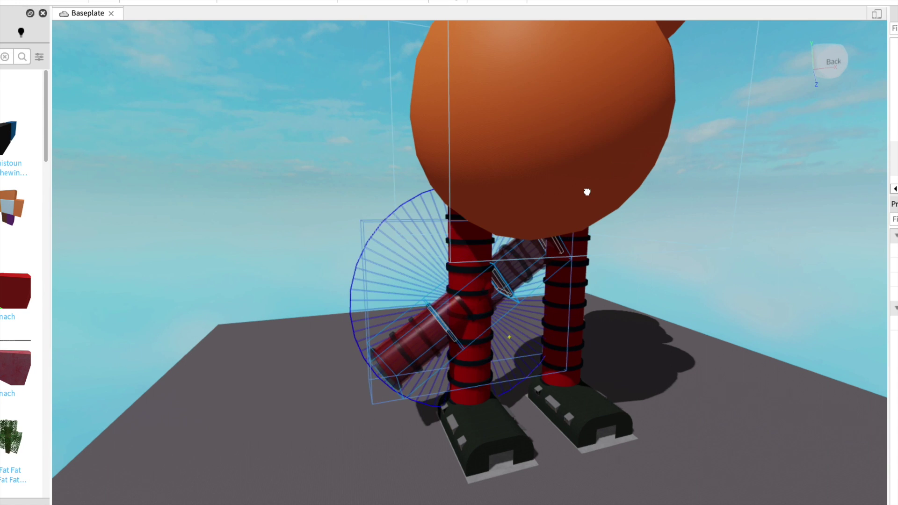
right_click_drag(587, 191, 568, 192)
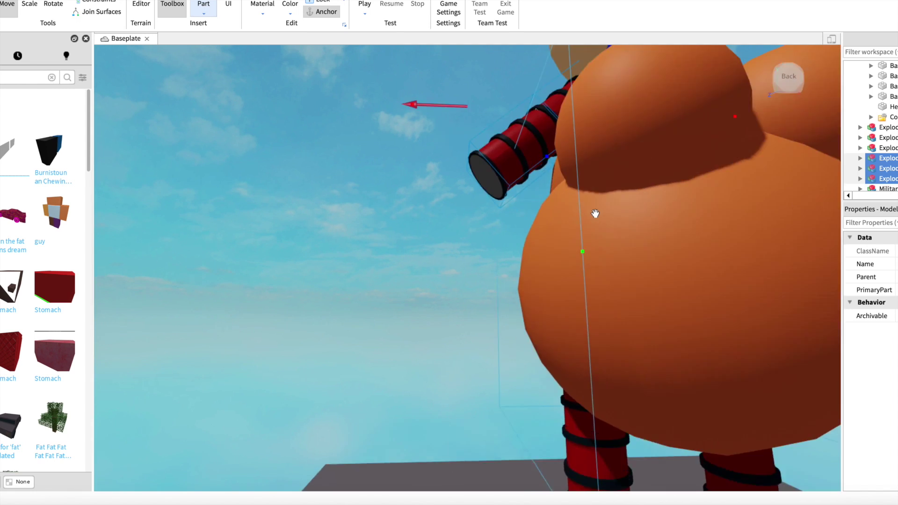
Move the diagonal barrel stack out beside the torso and lower it toward shoulder height
scroll(591, 228, "down", 3)
left_click_drag(463, 164, 385, 165)
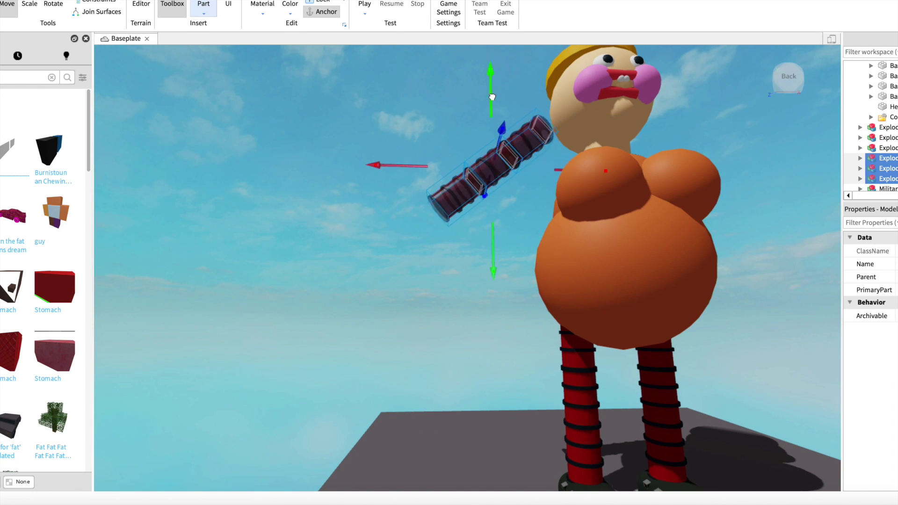
left_click_drag(492, 96, 492, 154)
scroll(620, 135, "up", 2)
right_click_drag(621, 134, 621, 134)
Slide the barrel arm in against the body so its upper end joins the shoulder behind the chest sphere
left_click_drag(306, 251, 360, 238)
scroll(366, 234, "up", 3)
right_click_drag(374, 232, 389, 246)
scroll(390, 251, "down", 4)
left_click_drag(397, 262, 423, 256)
right_click_drag(425, 255, 454, 192)
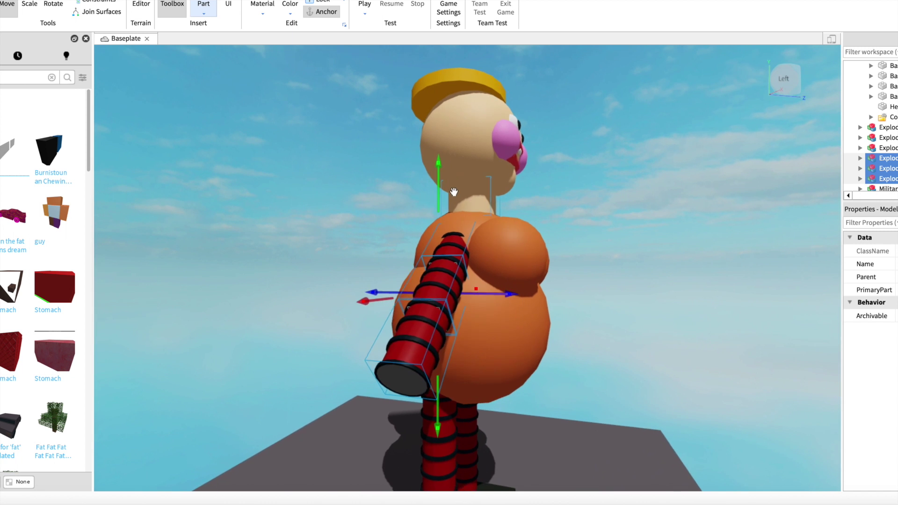
left_click_drag(438, 196, 437, 184)
scroll(630, 268, "up", 2)
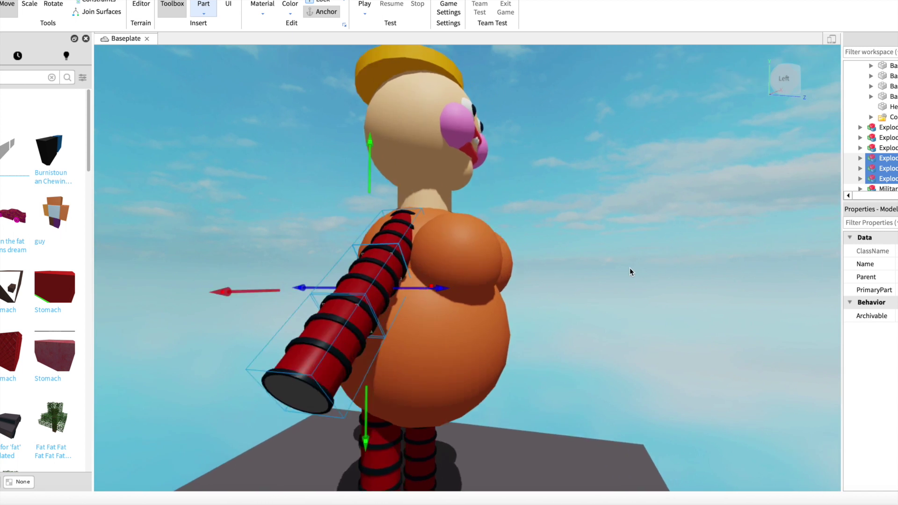
Duplicate the barrel arm to the opposite side, rotate it to slope downward and fit it to the other shoulder
right_click_drag(630, 268, 720, 280)
scroll(720, 280, "down", 5)
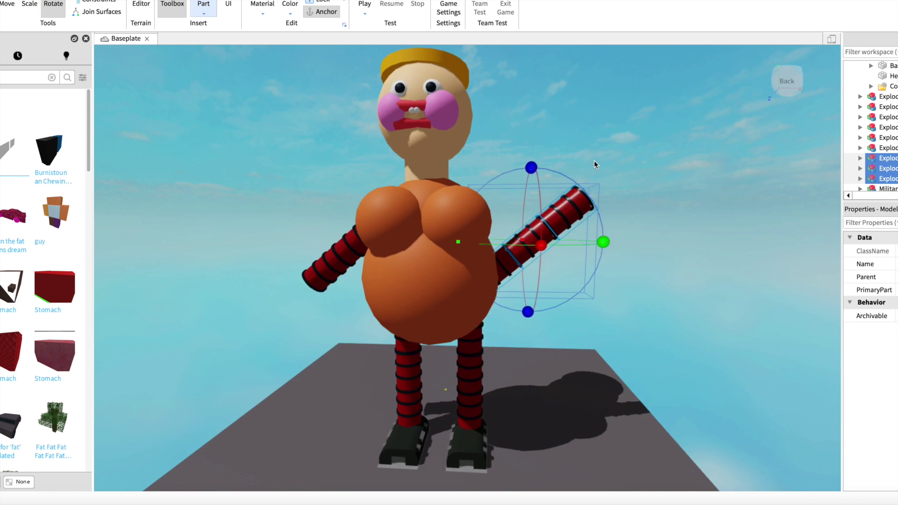
right_click_drag(593, 160, 698, 143)
scroll(590, 173, "down", 3)
mouse_move(745, 233)
left_mouse_down()
mouse_move(692, 243)
mouse_move(645, 226)
mouse_move(739, 232)
left_mouse_up()
right_click_drag(566, 205, 566, 204)
scroll(564, 206, "down", 2)
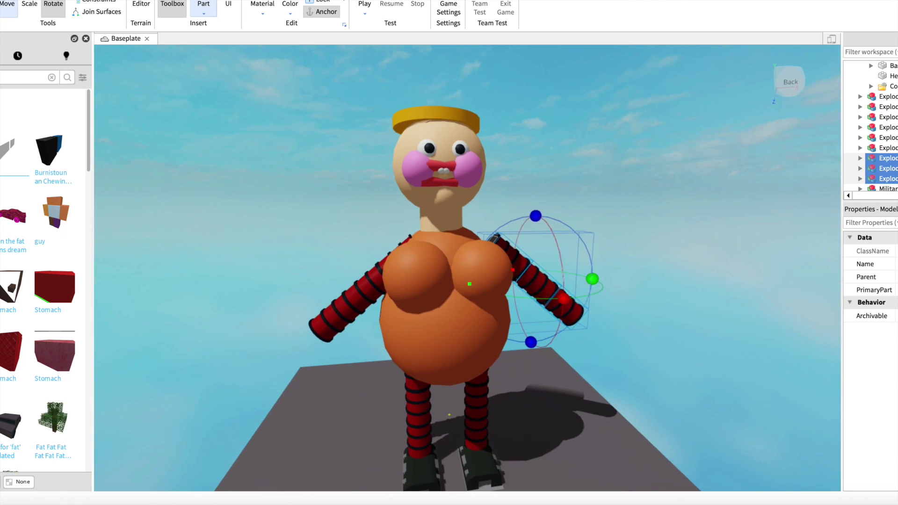
left_click_drag(612, 278, 597, 279)
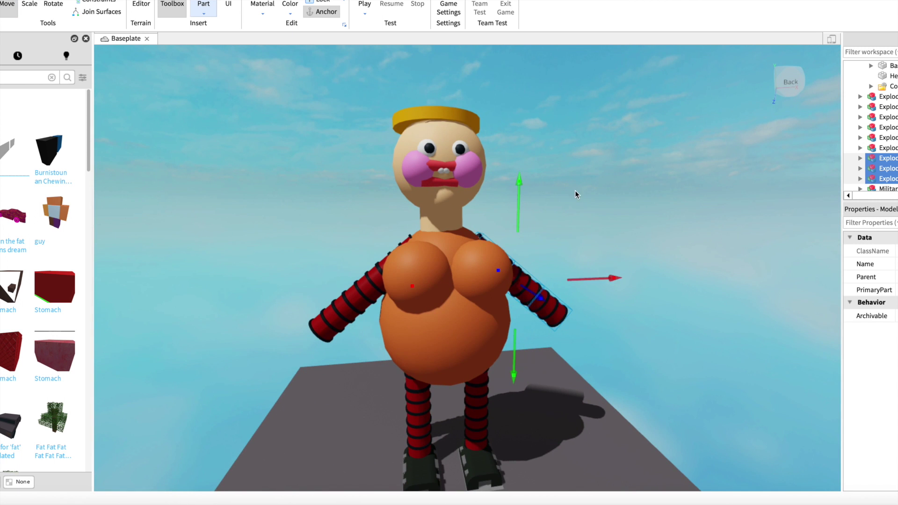
left_click(574, 193)
Duplicate a chest sphere and fit the copy over the open end of the first arm as a hand
scroll(565, 199, "up", 2)
right_click_drag(564, 200, 545, 228)
scroll(542, 220, "down", 4)
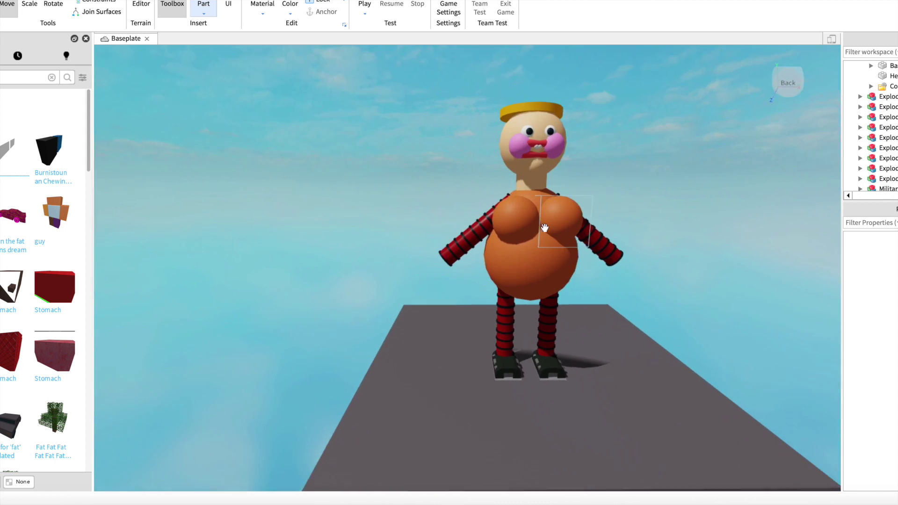
left_click(545, 227)
scroll(533, 220, "up", 6)
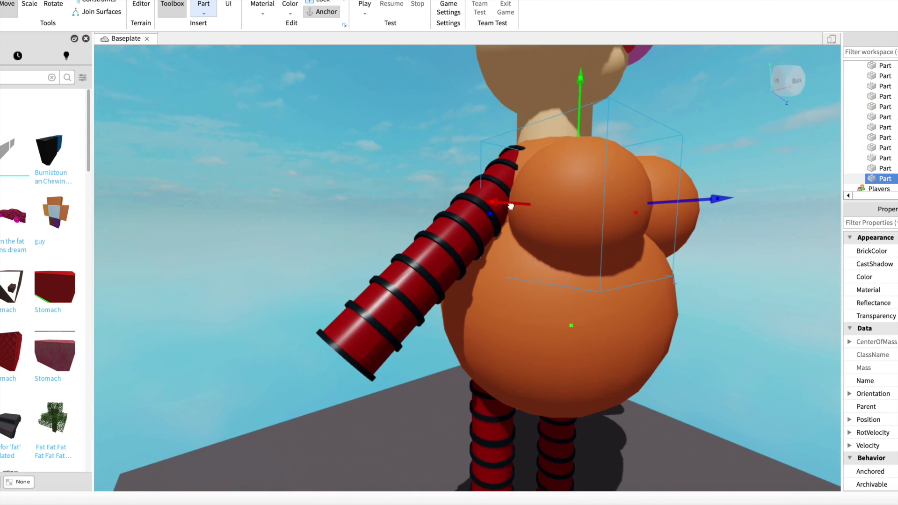
left_click_drag(510, 207, 229, 243)
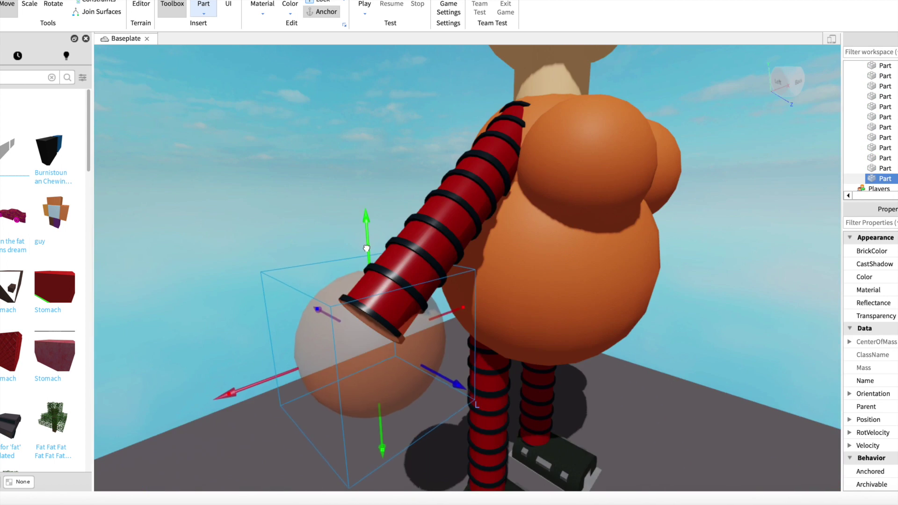
left_click_drag(366, 248, 381, 244)
right_click_drag(441, 262, 395, 274)
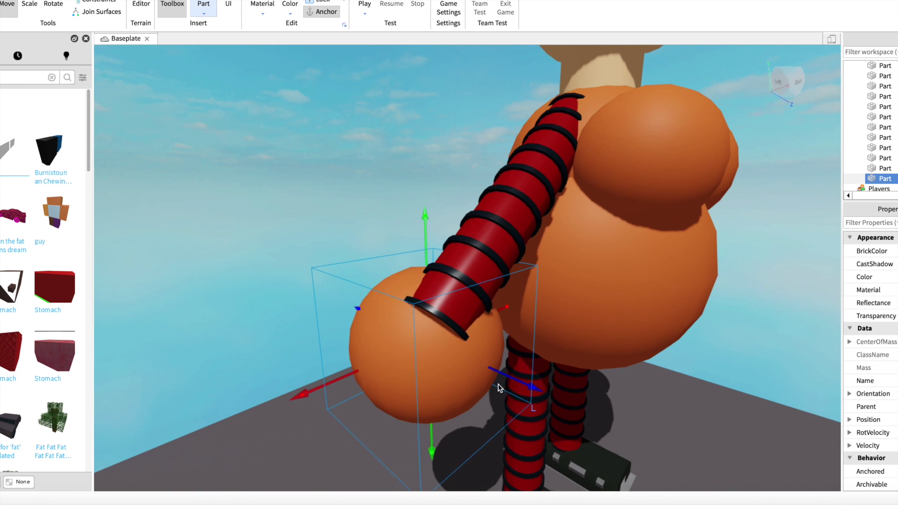
left_click_drag(520, 381, 533, 379)
Color the hand sphere cream and place a duplicate on the end of the other arm
scroll(507, 267, "up", 5)
right_click_drag(507, 267, 511, 269)
scroll(511, 268, "down", 3)
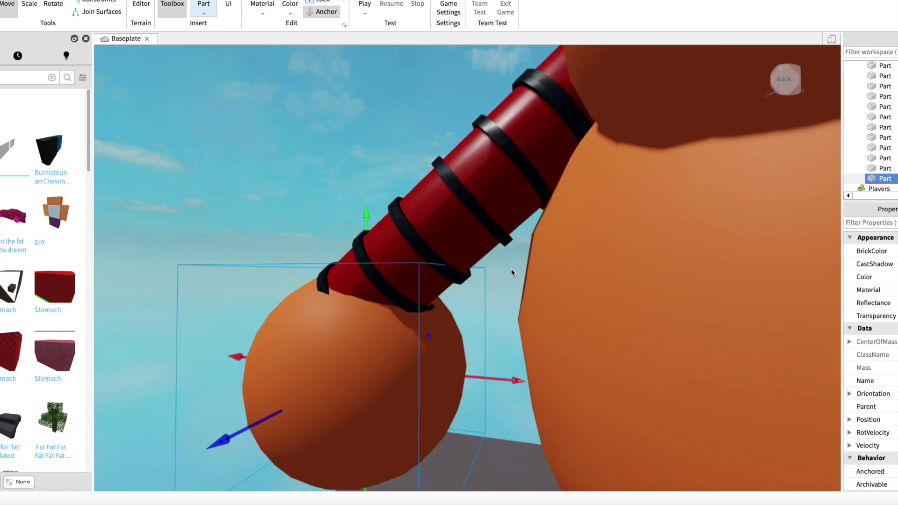
scroll(511, 273, "down", 10)
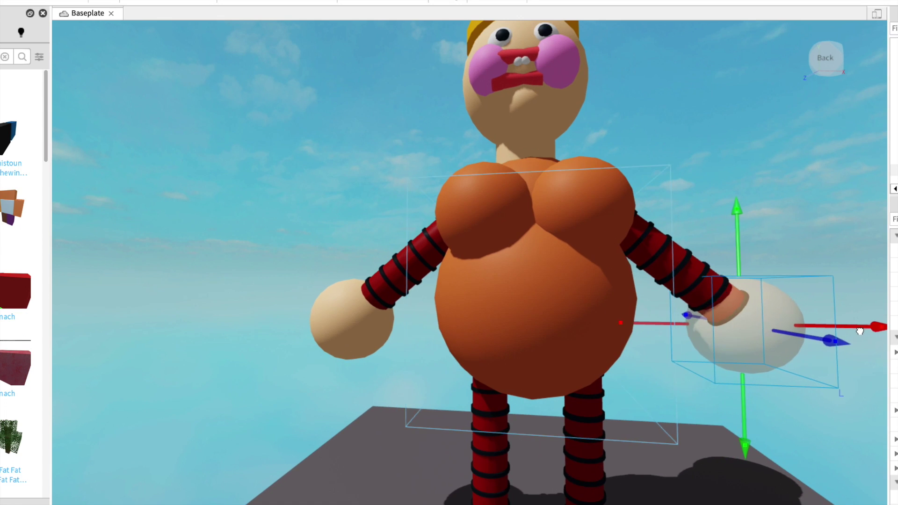
left_click(766, 217)
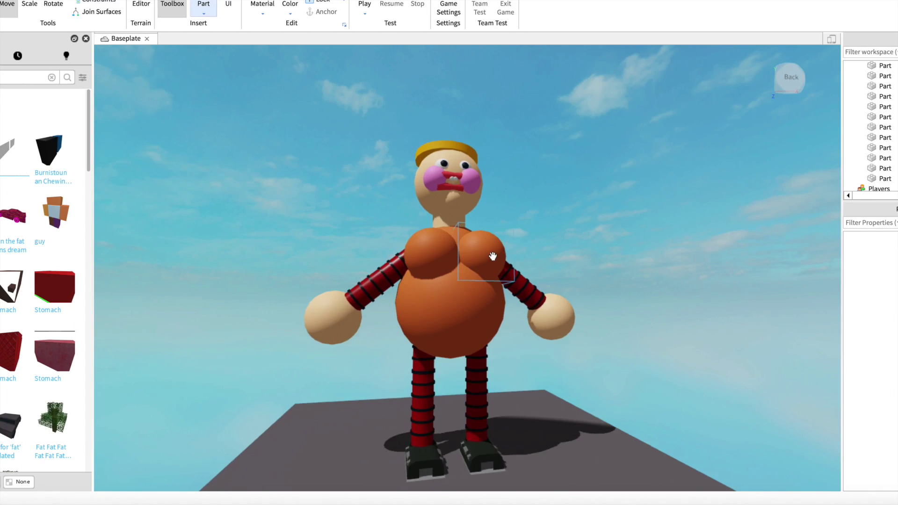
Try to duplicate a chest sphere and move the copy toward the back of the torso
key("a")
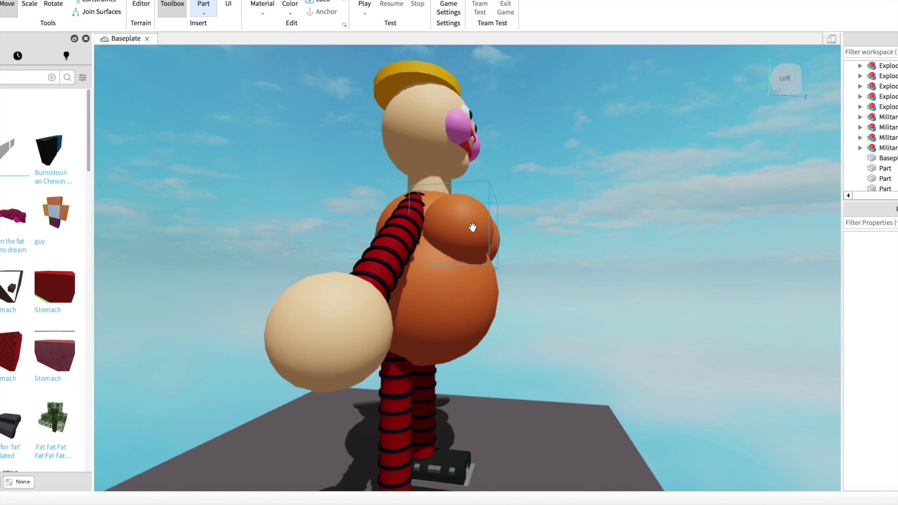
key("a")
left_click(473, 229)
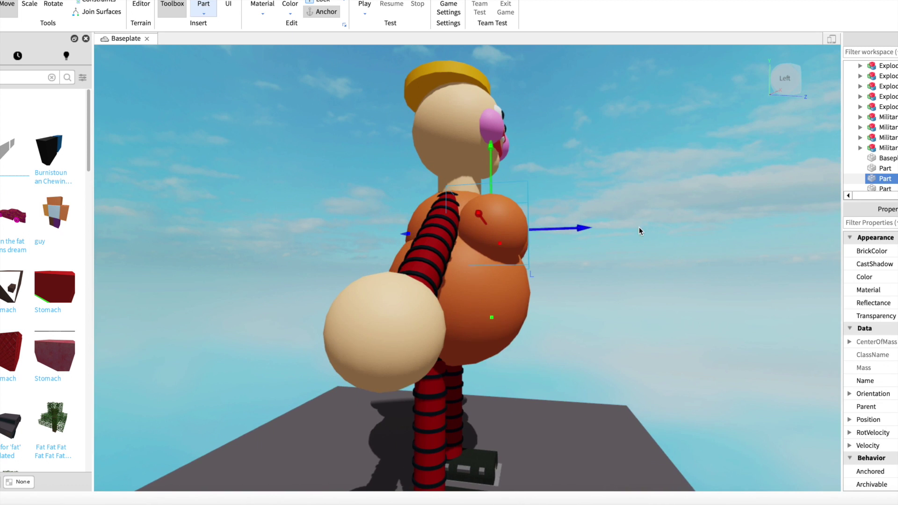
key("d")
key("super+d")
key("a")
left_click_drag(577, 229, 433, 234)
Duplicate the large belly sphere slightly lower and color the copy dark red to form trousers
scroll(433, 233, "up", 3)
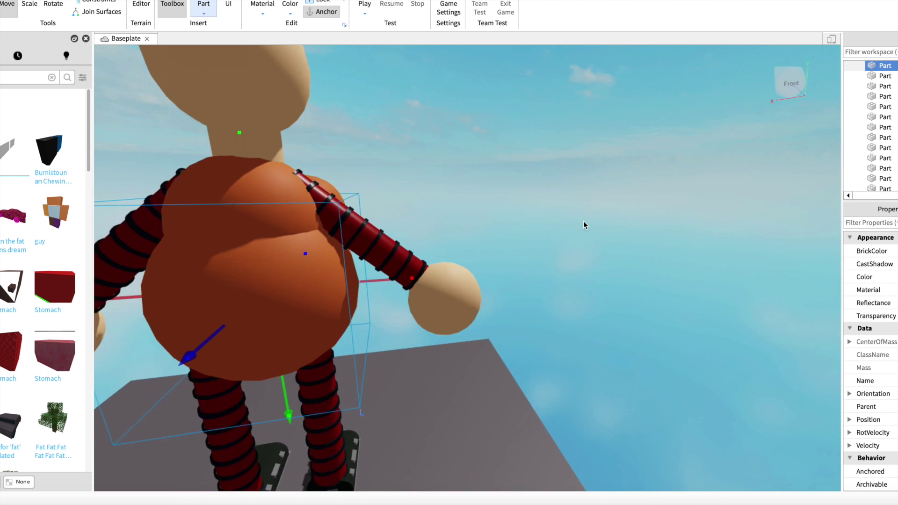
scroll(581, 224, "up", 3)
right_click_drag(580, 228, 579, 230)
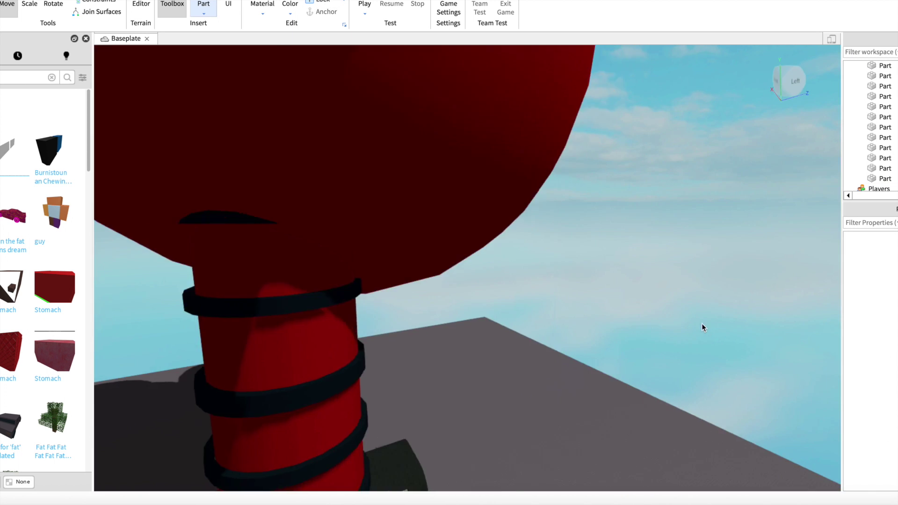
scroll(665, 308, "down", 5)
key("s")
key("d")
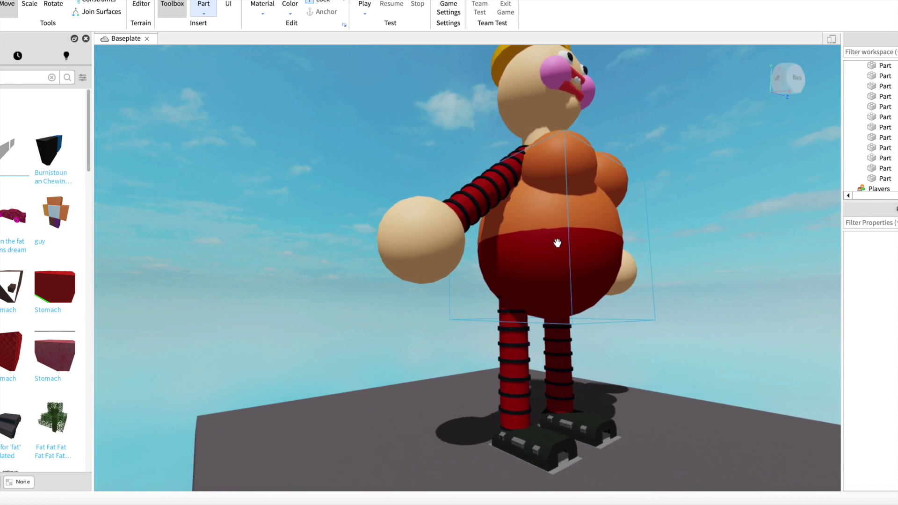
Scale the dark red trousers sphere so it fits closely around the lower half of the orange belly
left_click(575, 310)
key("f")
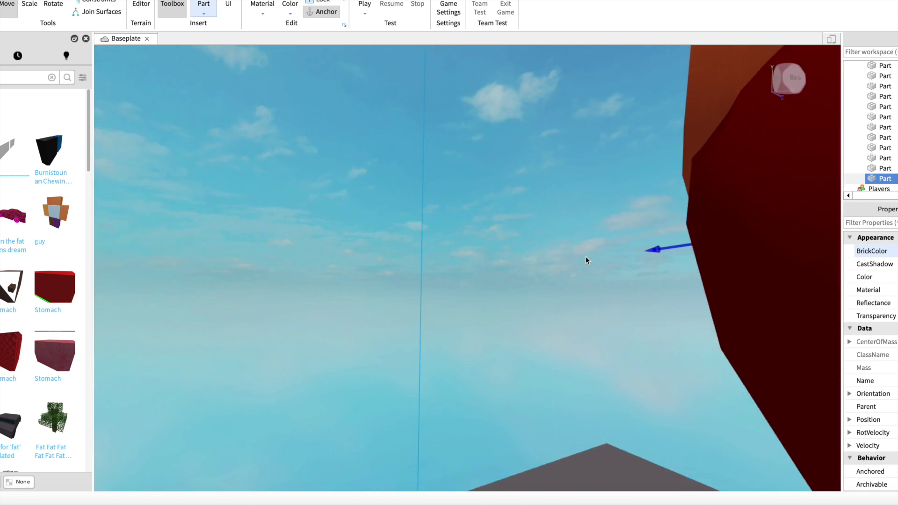
key("a")
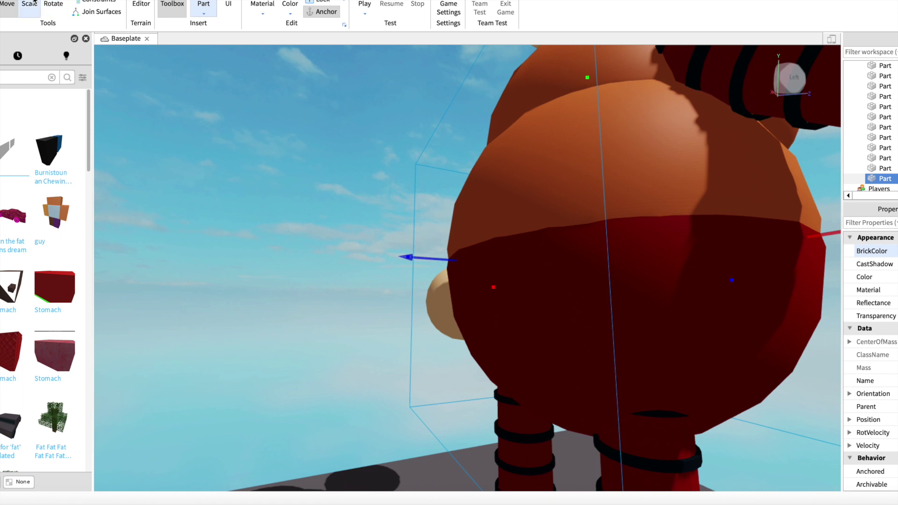
key("s")
left_click_drag(544, 160, 541, 274)
right_click_drag(551, 222, 542, 223)
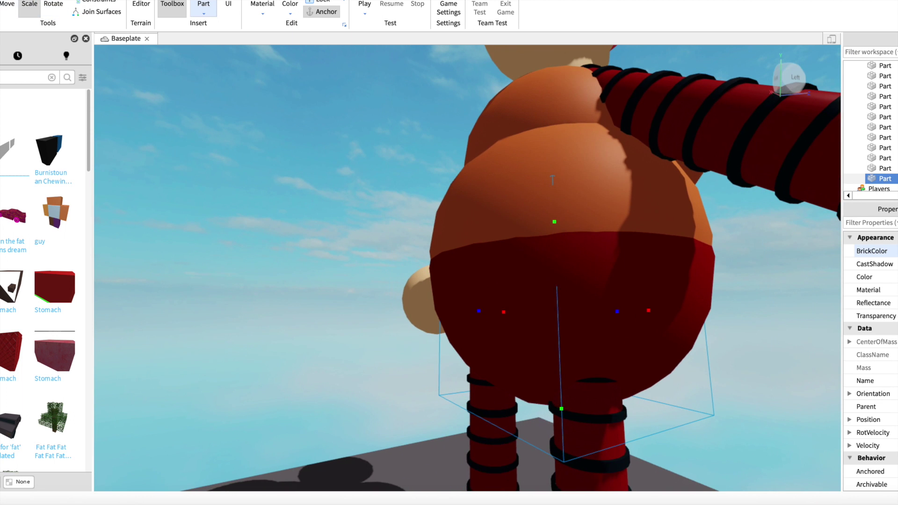
right_click_drag(441, 313, 503, 288)
left_click_drag(505, 288, 514, 290)
left_click(640, 355)
scroll(604, 281, "down", 1)
right_click_drag(578, 266, 549, 171)
scroll(569, 171, "down", 3)
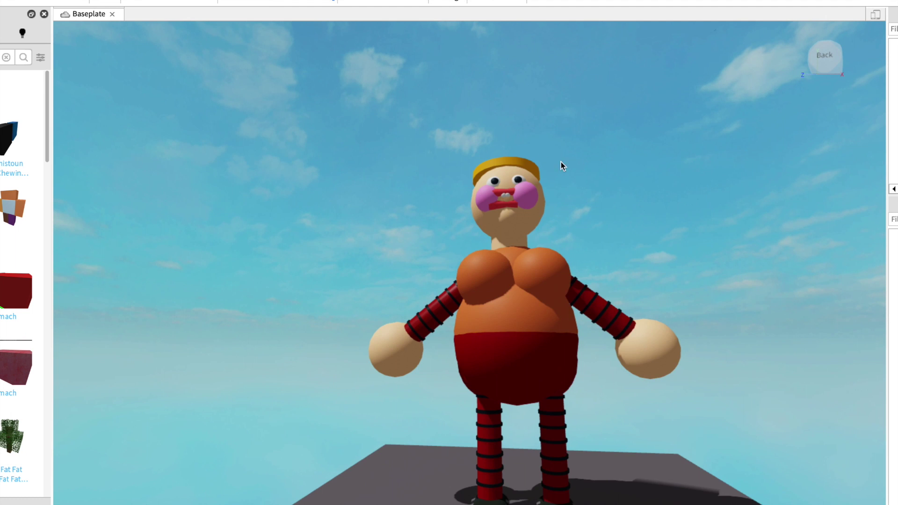
scroll(537, 155, "up", 5)
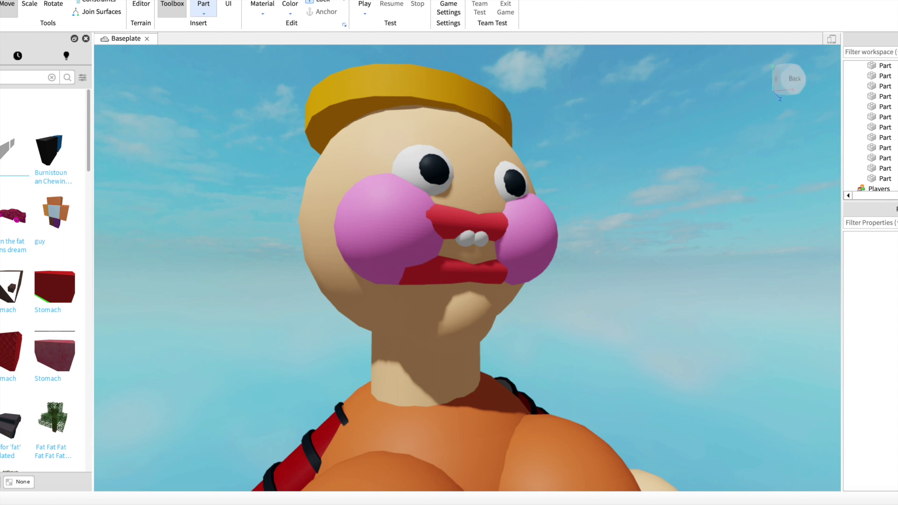
Publish the place as a new game named ME IT MEEEEE with the description IT IS MEEE REAL
left_click(1, 1)
left_click(5, 97)
type("ME")
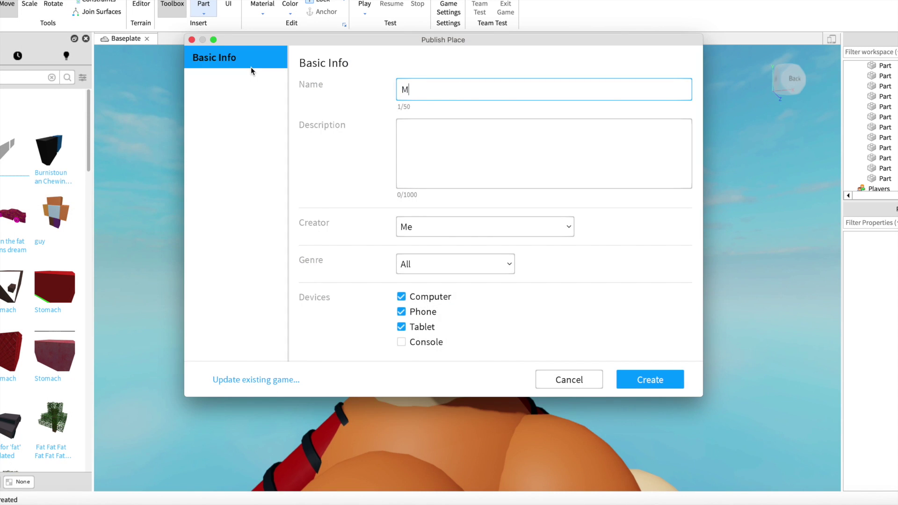
type(" IT MEEEEE")
left_click(458, 133)
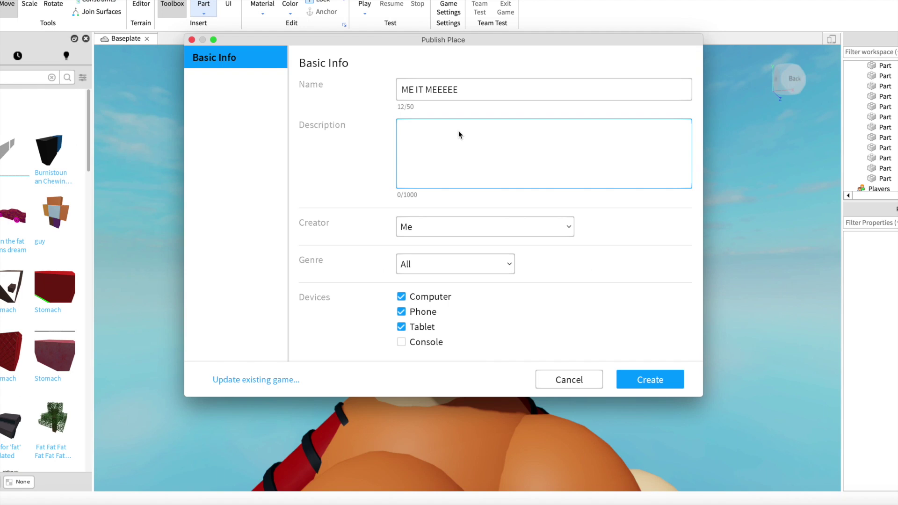
type("IT IS MEEE")
key("BackSpace")
key("BackSpace")
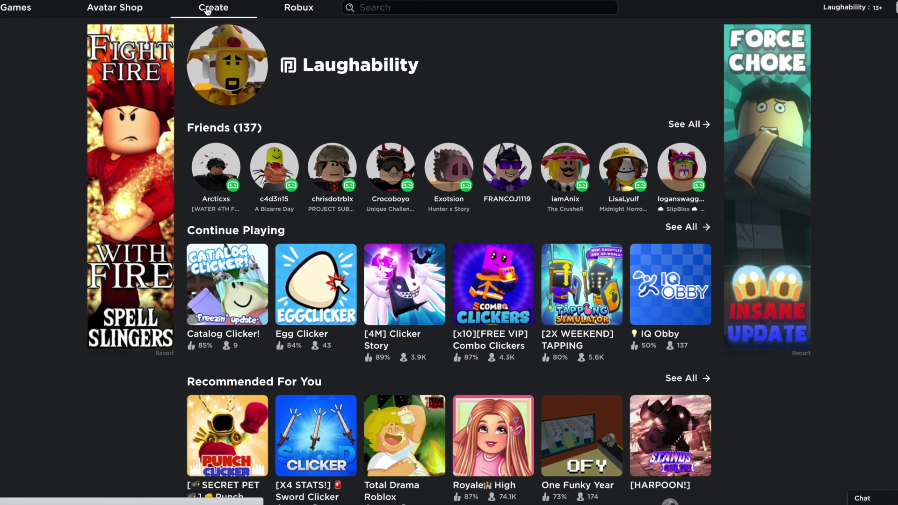
Set the ME IT MEEEEE game to Public on the Roblox website and open it for editing in Roblox Studio
left_click(207, 10)
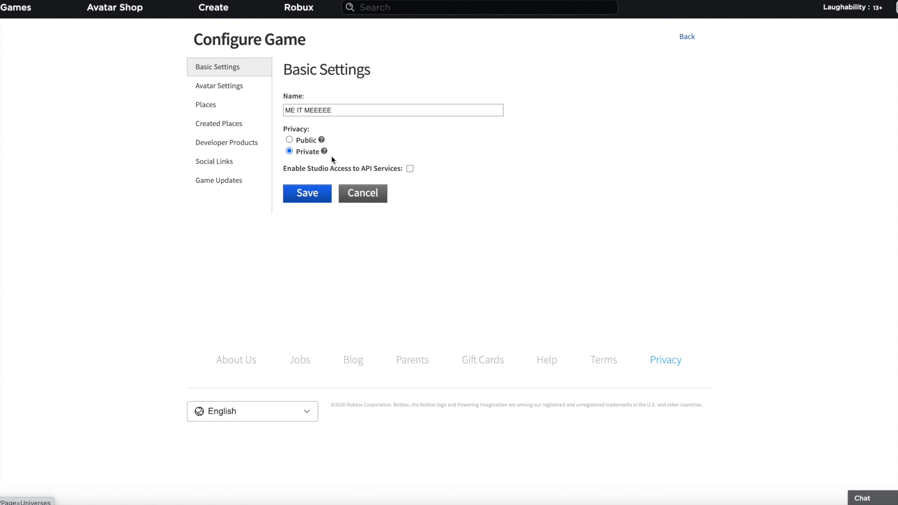
left_click(291, 141)
left_click(305, 195)
left_click(307, 226)
left_click(363, 222)
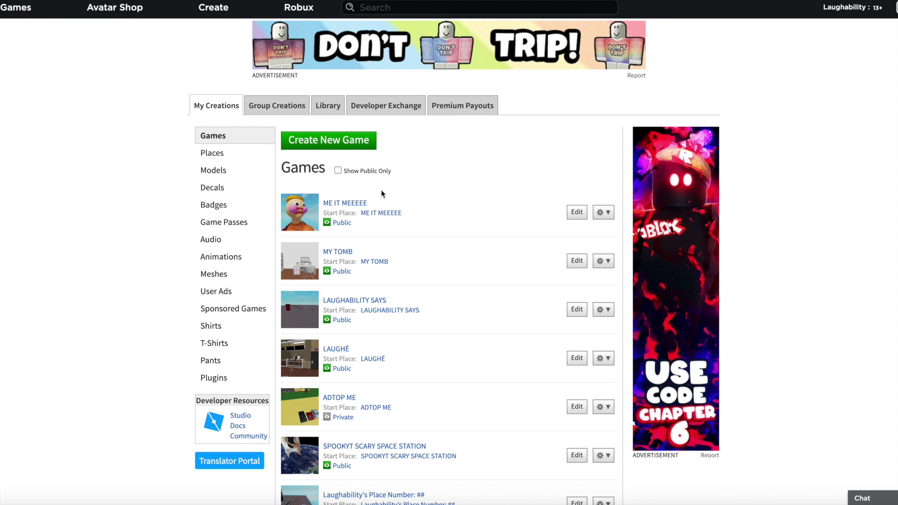
left_click(576, 212)
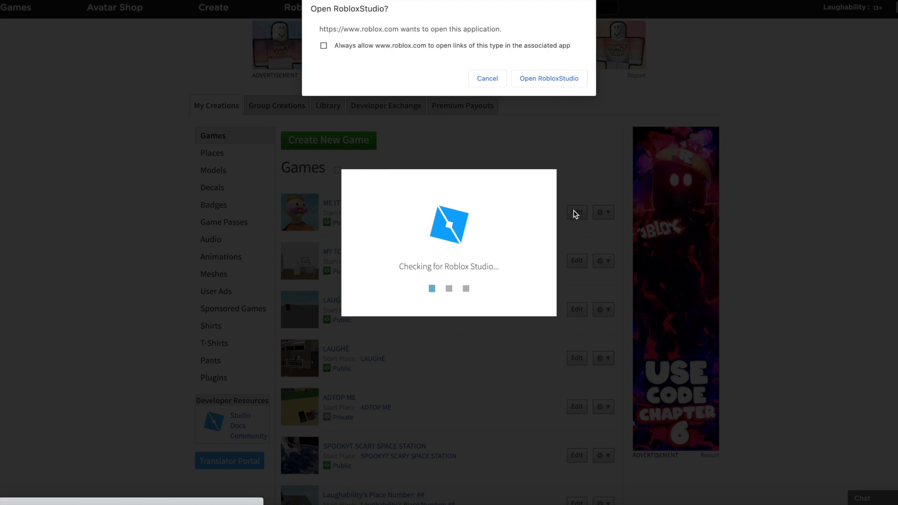
left_click(554, 79)
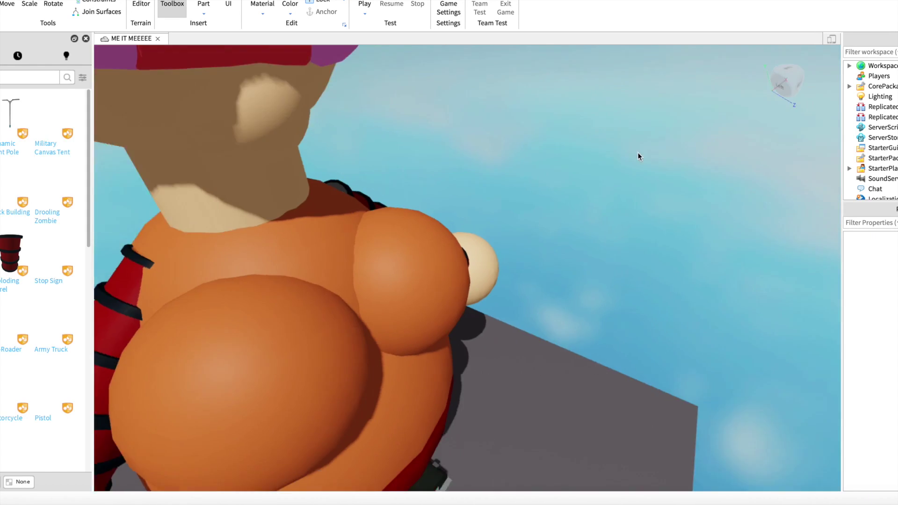
Find the Kohl's Admin Infinite model in the Toolbox and insert it on the baseplate near the character's feet
scroll(638, 152, "up", 3)
right_click_drag(638, 153, 635, 148)
scroll(634, 147, "up", 3)
right_click_drag(579, 175, 229, 66)
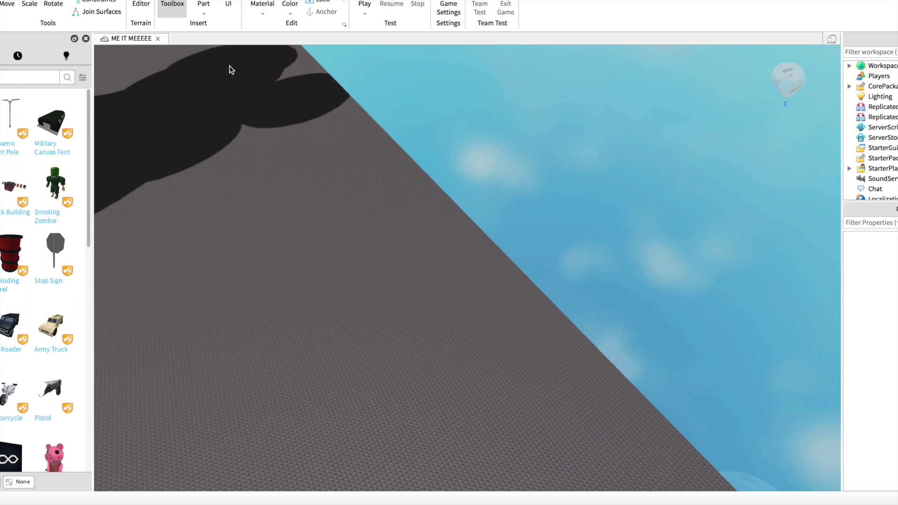
key("d")
left_click(29, 77)
key("Return")
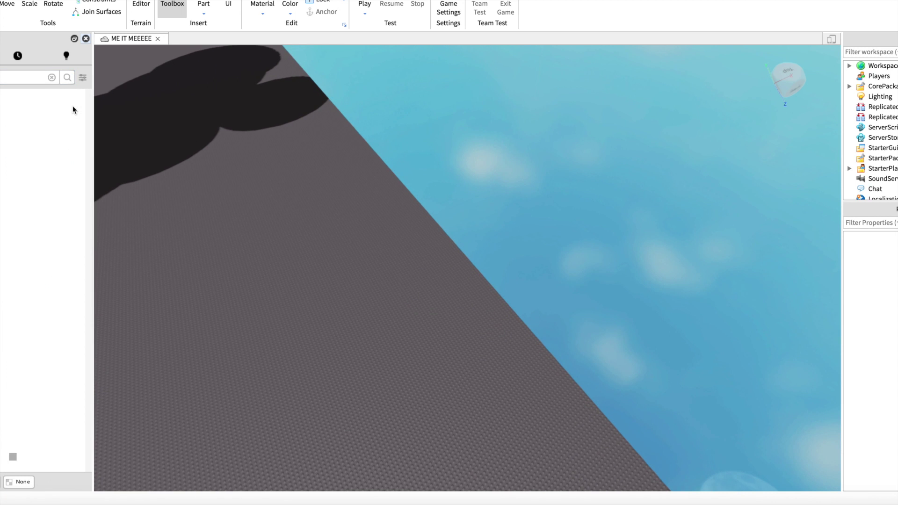
right_click_drag(357, 125, 360, 125)
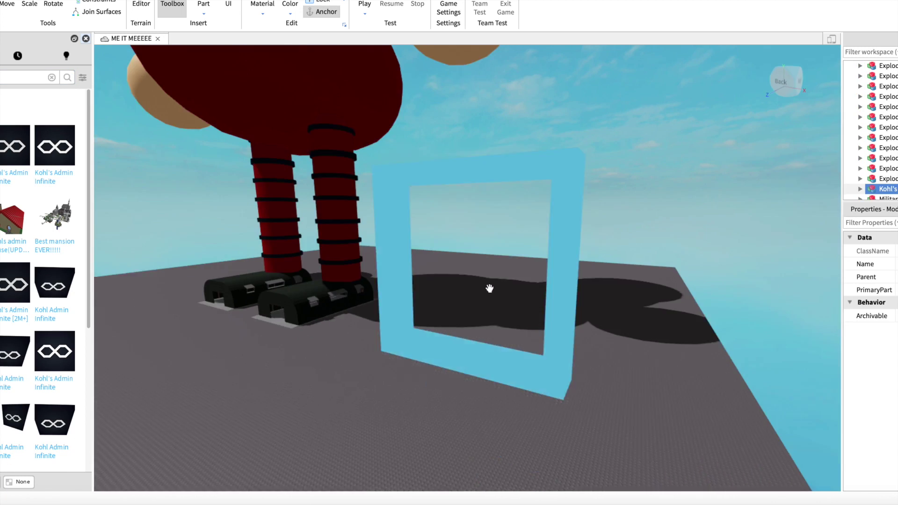
scroll(529, 270, "down", 3)
scroll(529, 270, "down", 3)
left_click(531, 271)
scroll(739, 309, "down", 6)
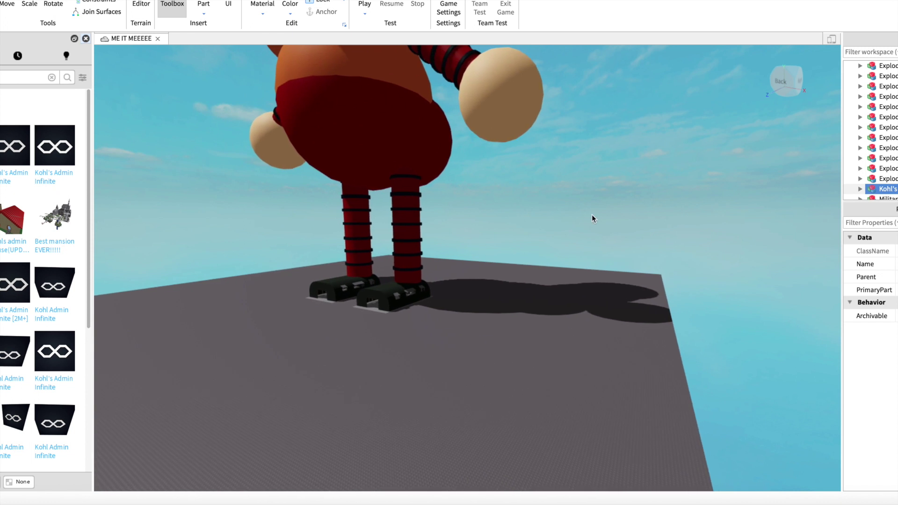
Insert the model of a figure sitting on a ribbed white seat above the character's yellow hat
scroll(527, 211, "up", 5)
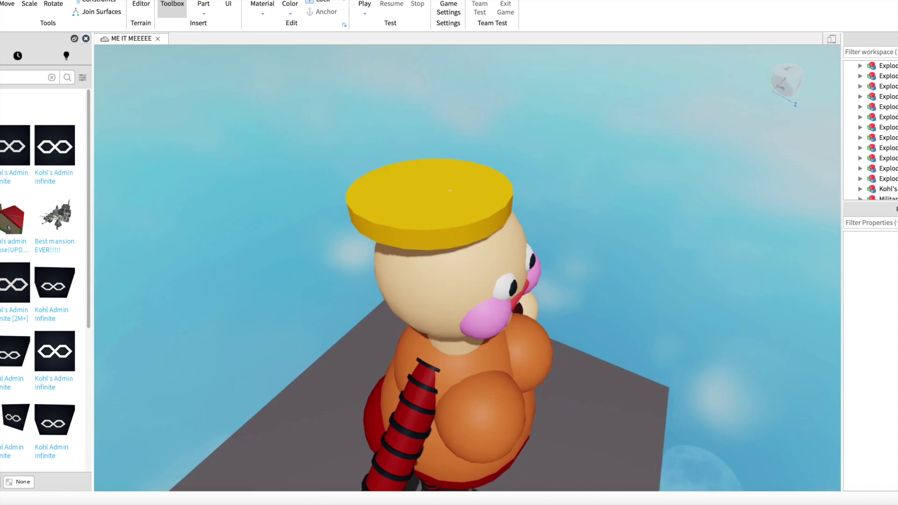
scroll(492, 281, "up", 2)
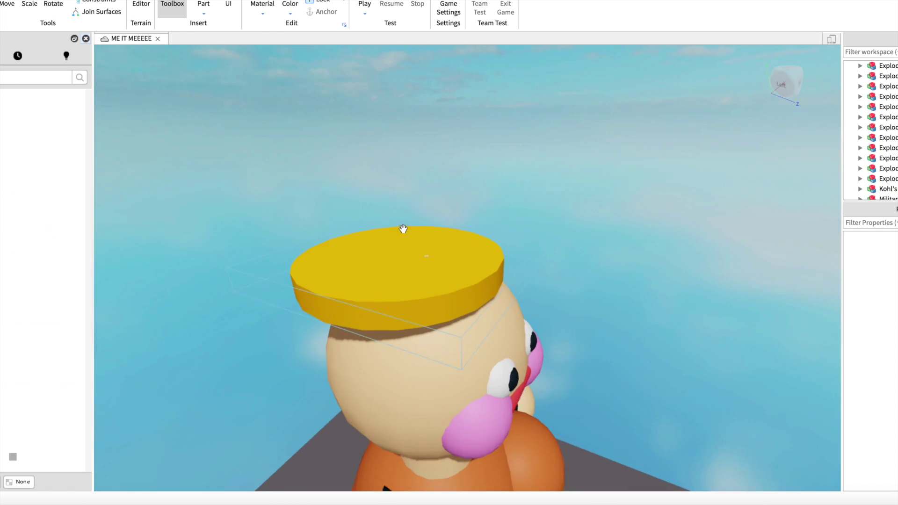
right_click_drag(403, 228, 459, 232)
scroll(457, 235, "up", 5)
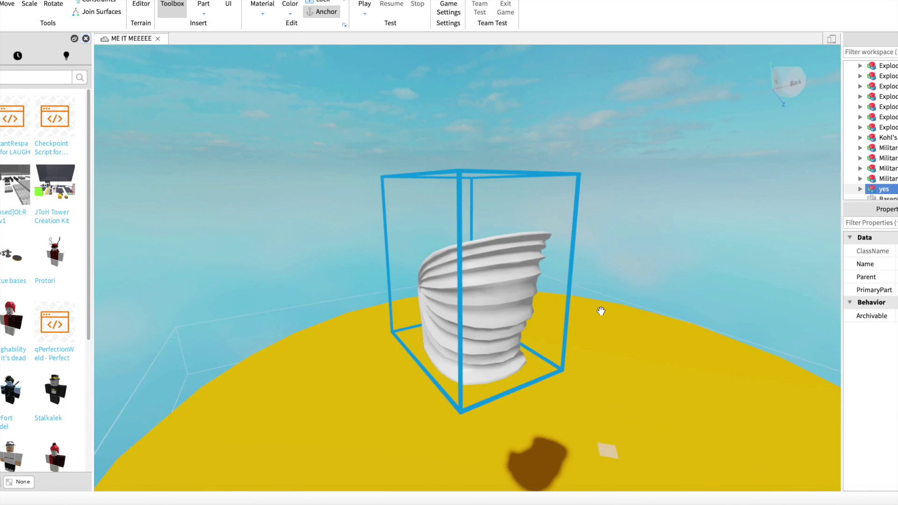
right_click_drag(600, 310, 602, 314)
scroll(600, 312, "down", 5)
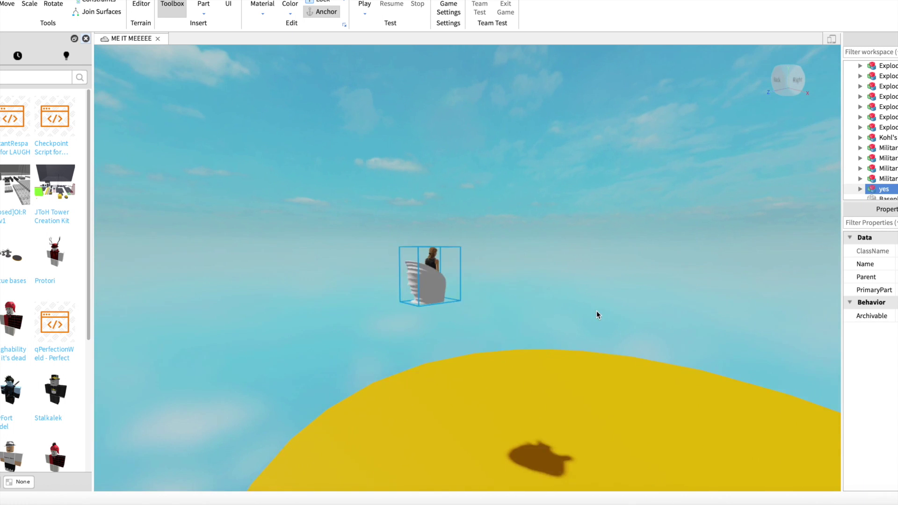
Move the seated-figure model onto the flat top of the yellow hat
left_click_drag(393, 260, 553, 377)
right_click_drag(553, 377, 552, 375)
scroll(440, 209, "down", 3)
key("a")
key("w")
Publish the updated place over the existing game ME IT MEEEEE and close the publishing dialog
left_click(51, 5)
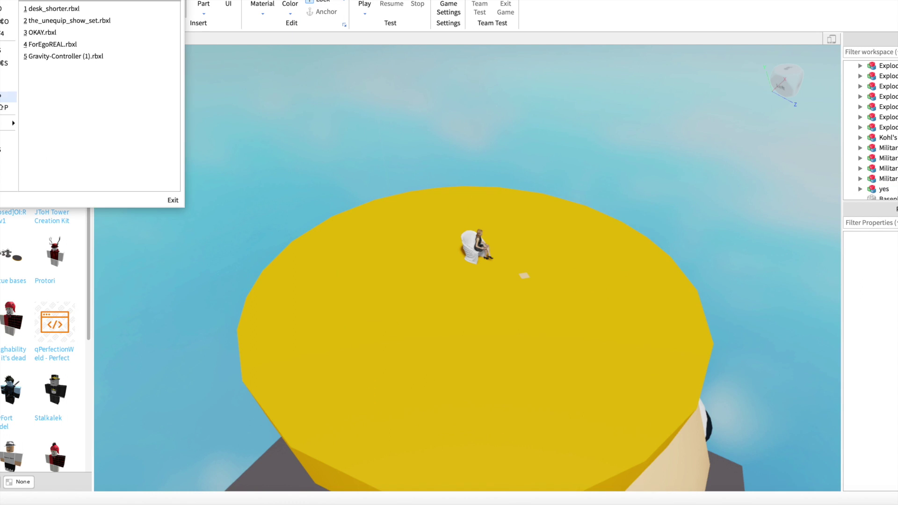
left_click(7, 107)
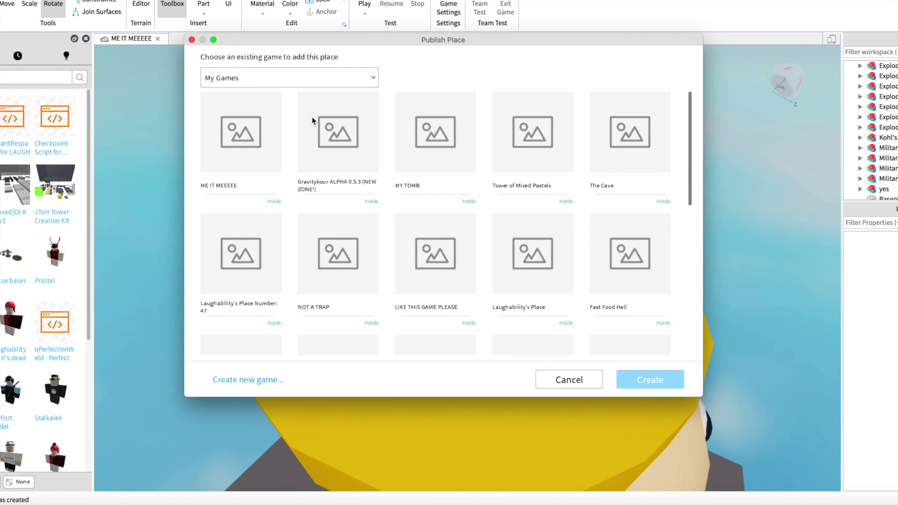
left_click(255, 167)
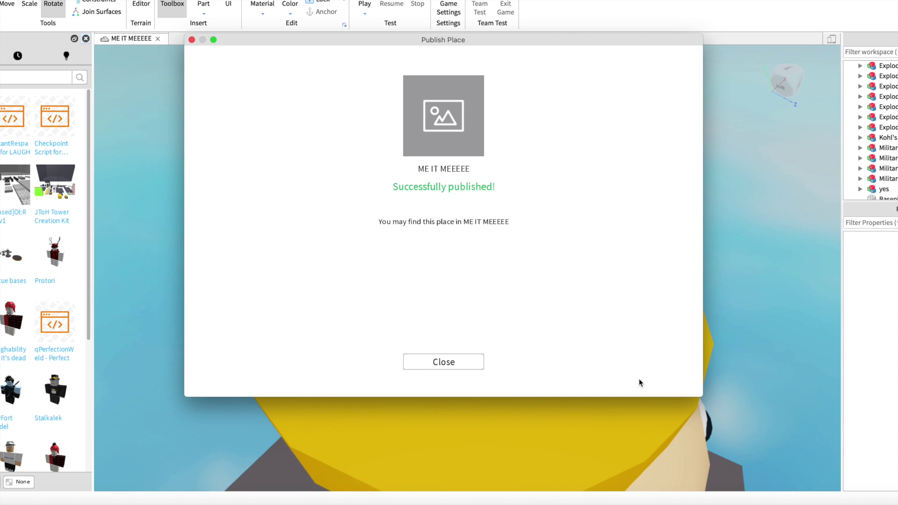
left_click(443, 362)
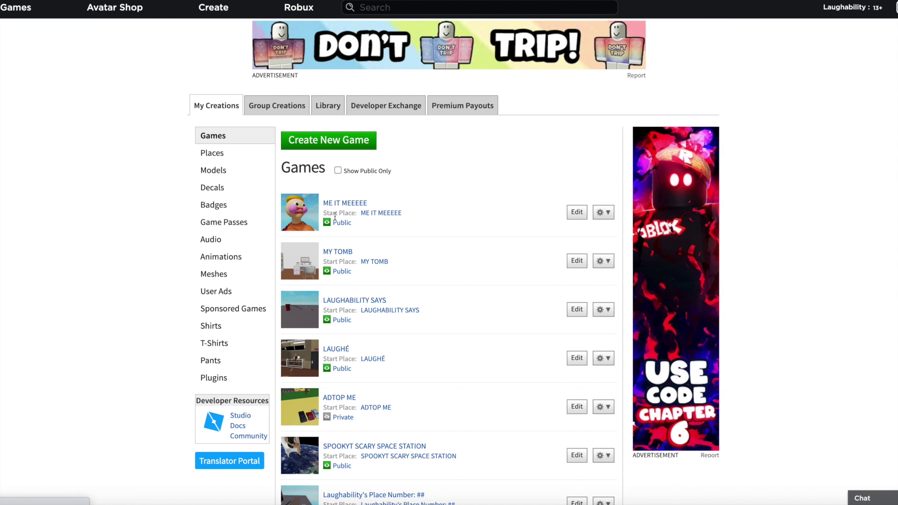
Open the ME IT MEEEEE game page on the Roblox website and switch to Discord
left_click(382, 215)
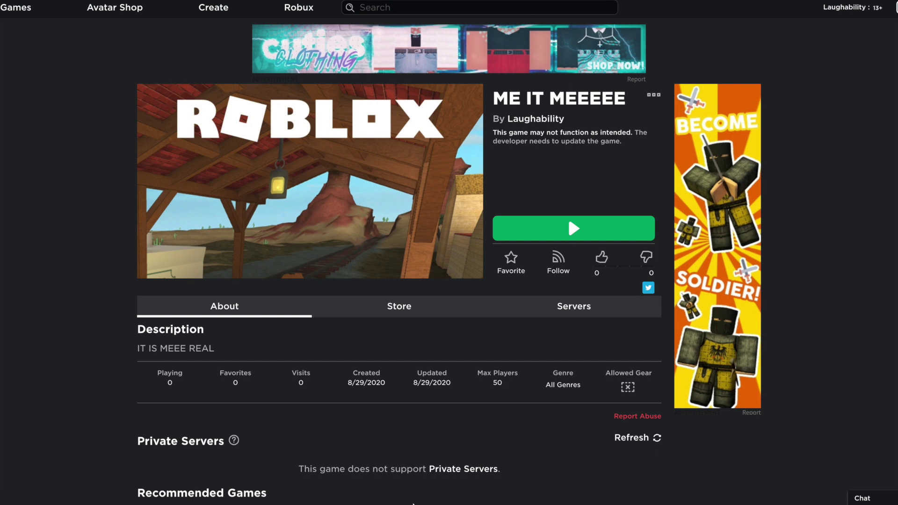
left_click(403, 501)
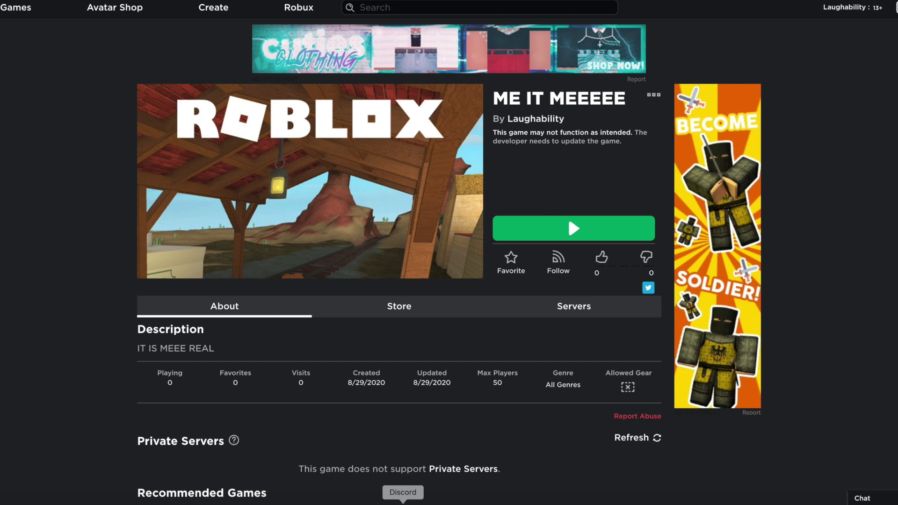